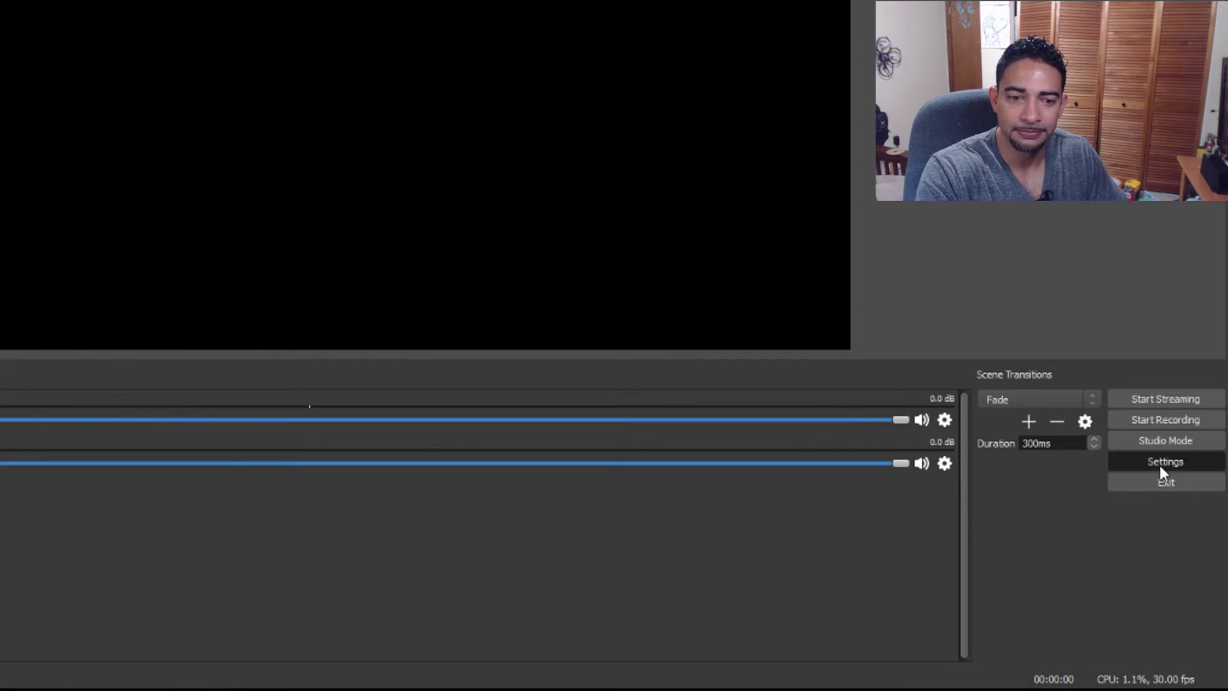
Switch the OBS output mode to Advanced
left_click(1192, 552)
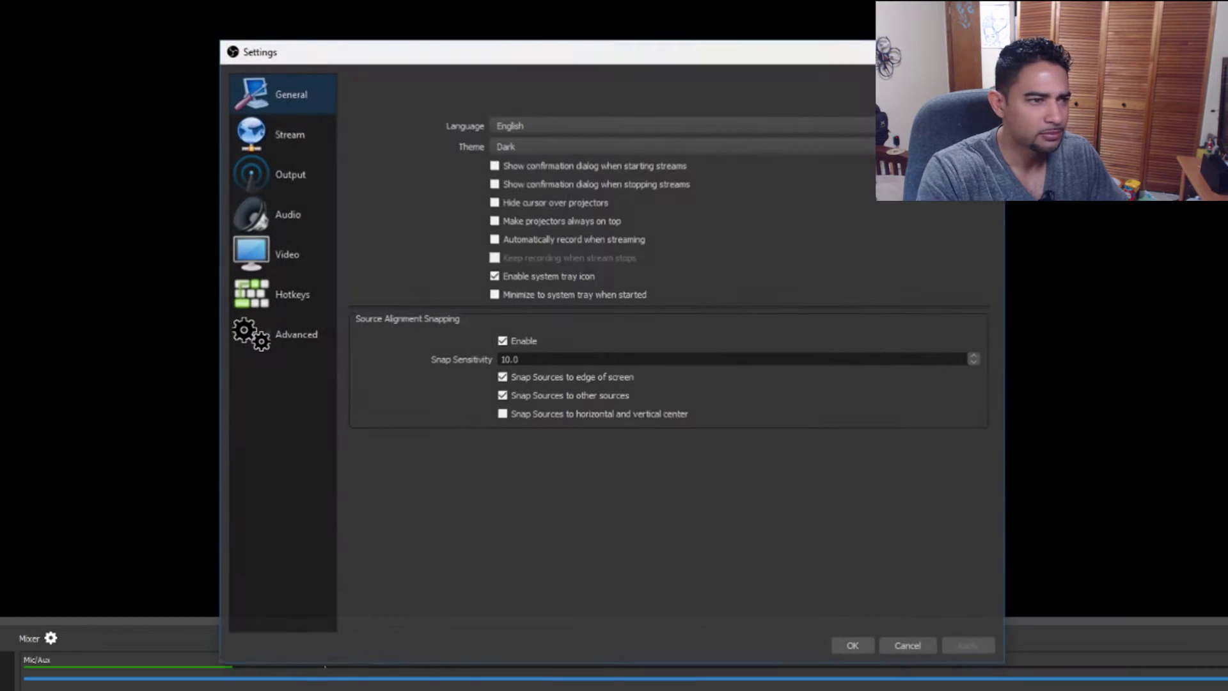
left_click(273, 177)
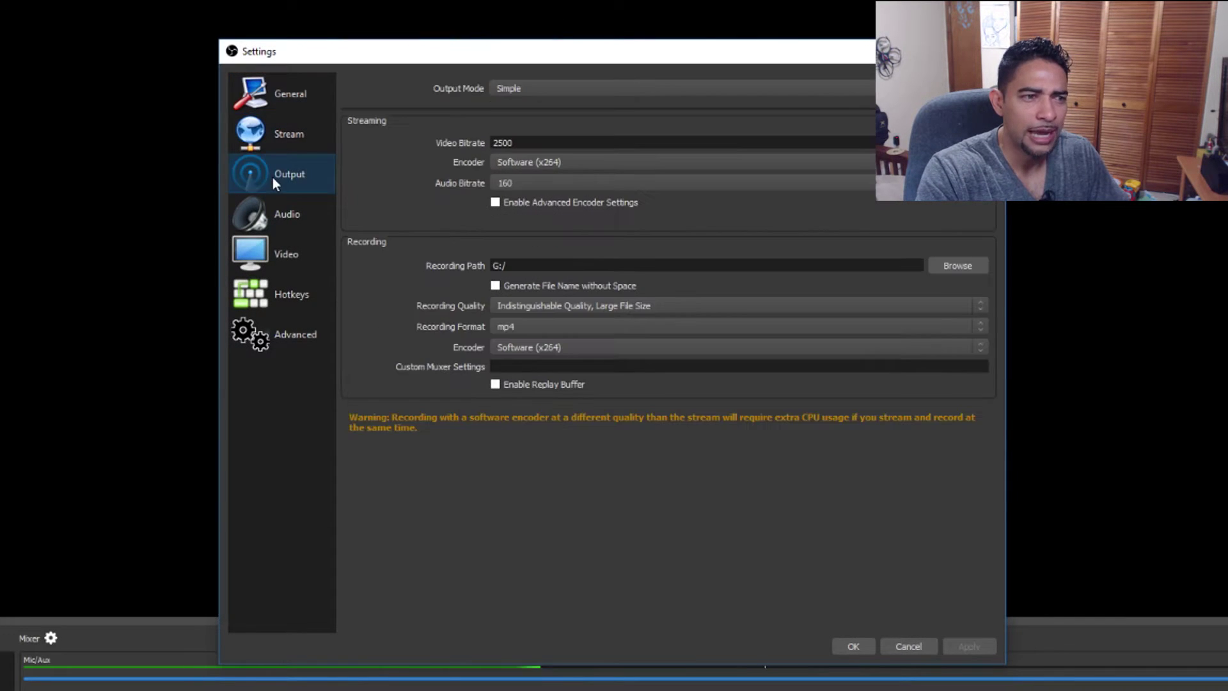
left_click(526, 84)
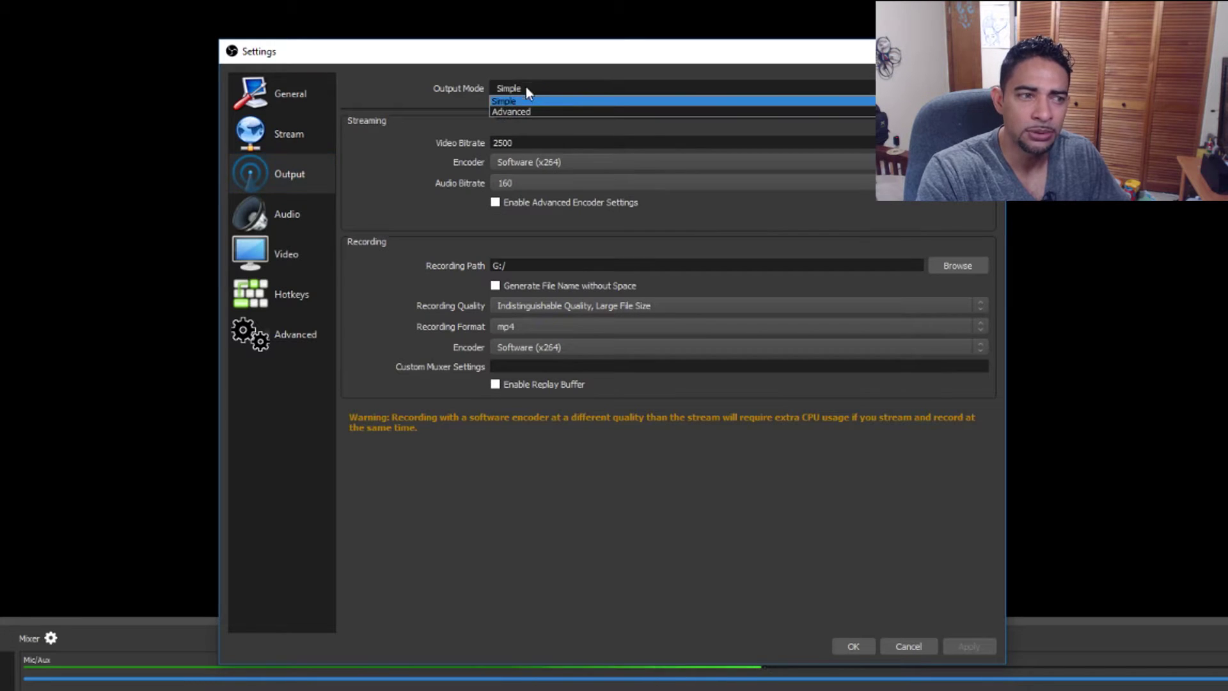
left_click(523, 113)
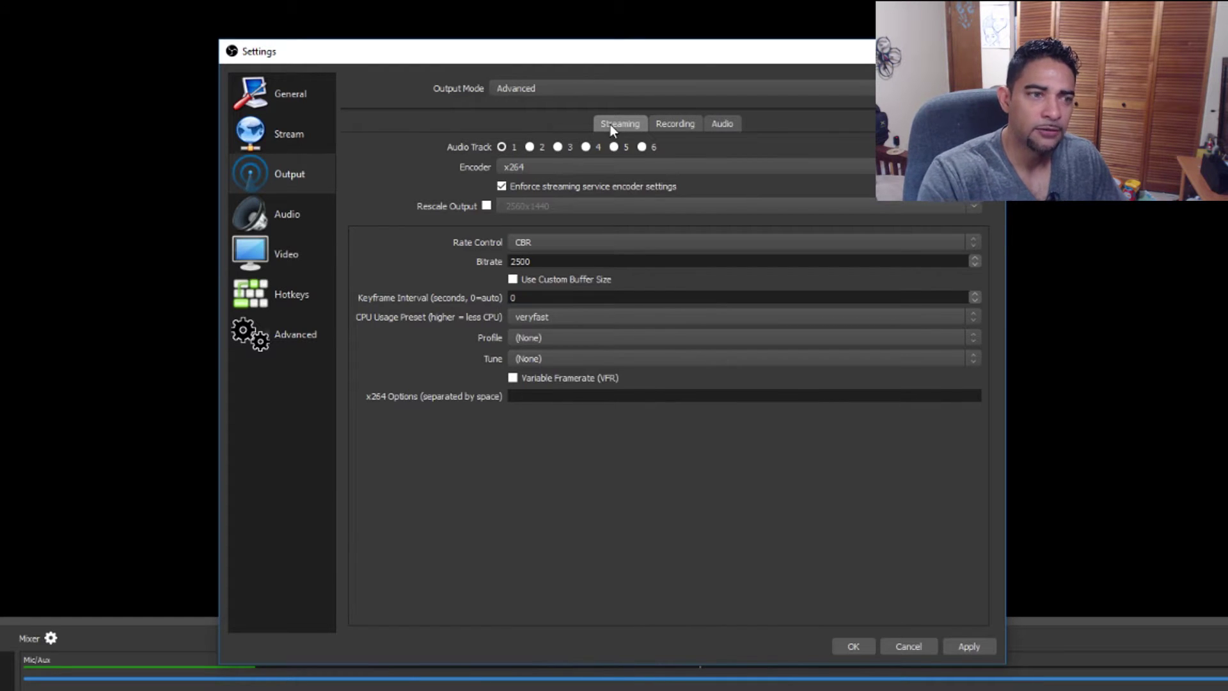
Keep the Standard recording type and set the recording path to Scratch Disk (G:)
left_click(659, 124)
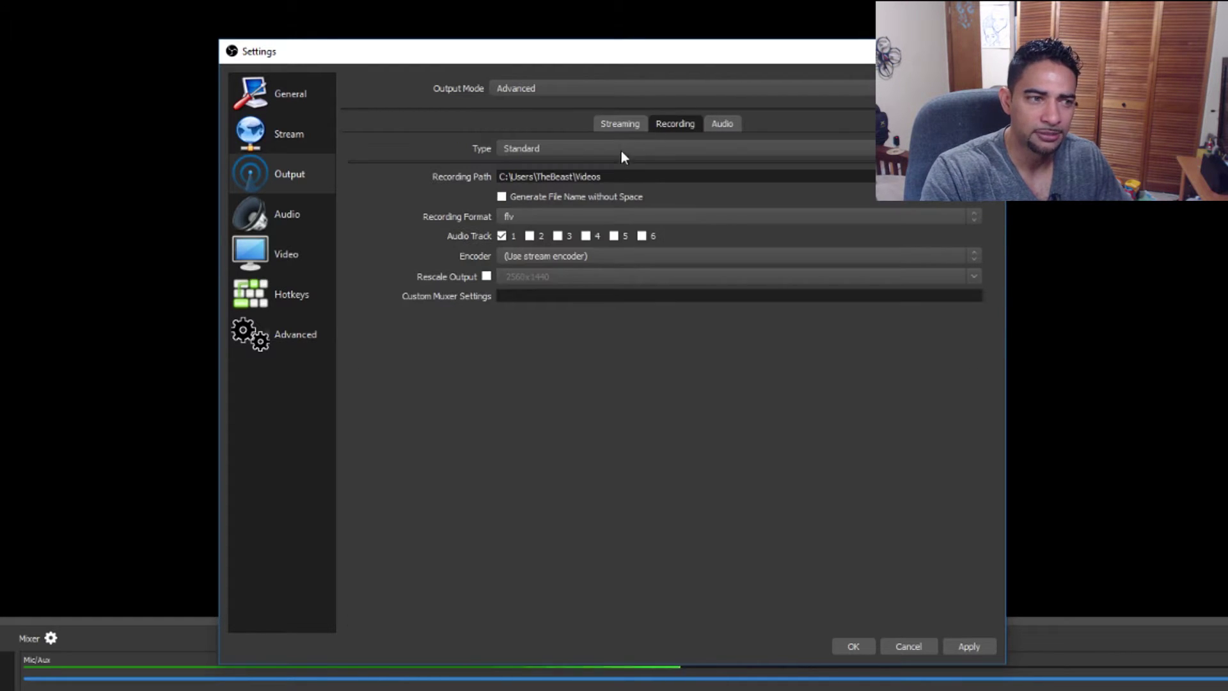
left_click(555, 148)
left_click(555, 149)
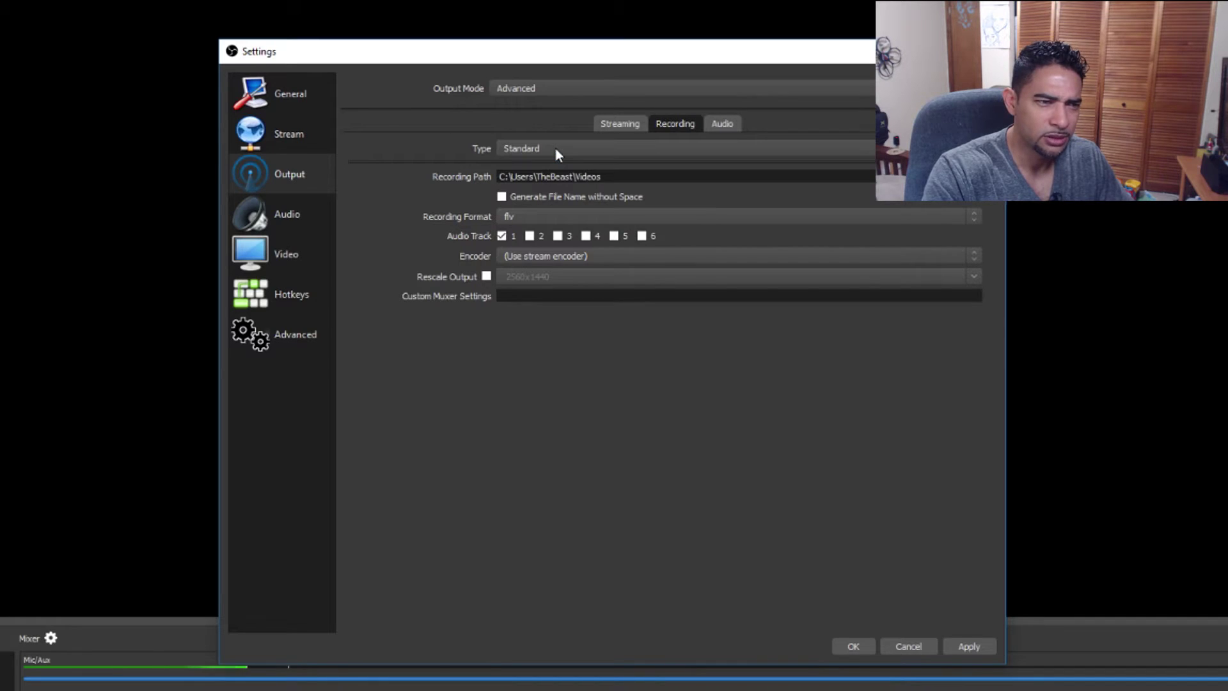
left_click(966, 176)
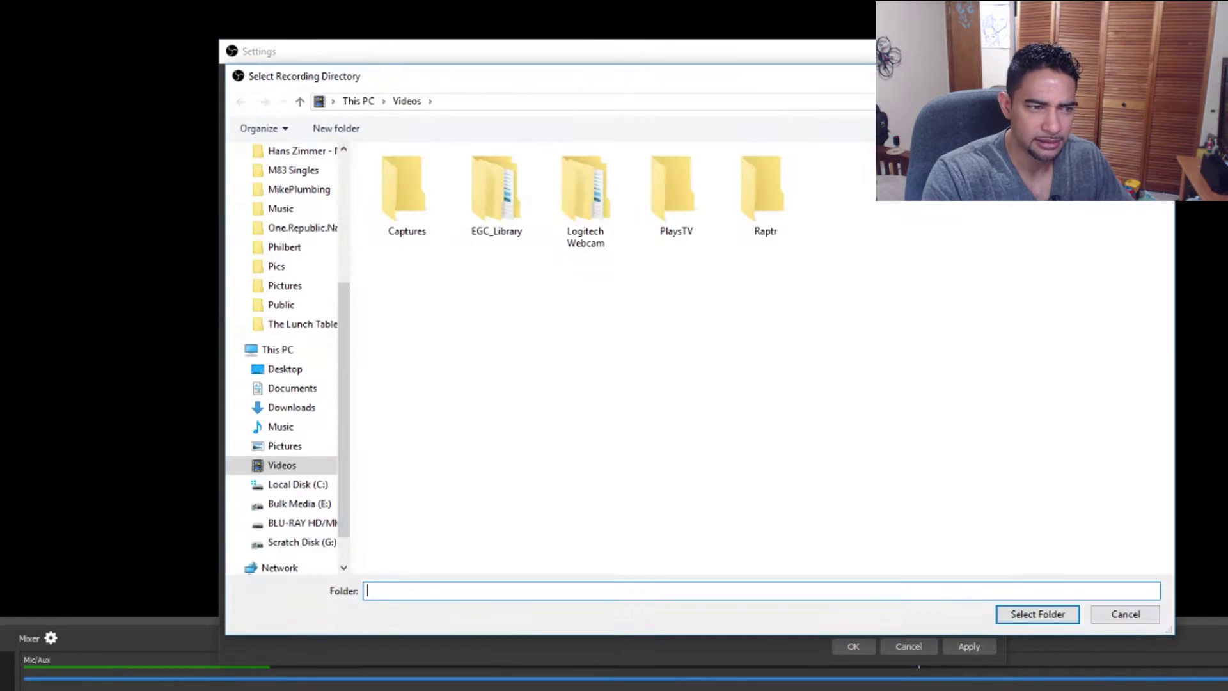
left_click(299, 543)
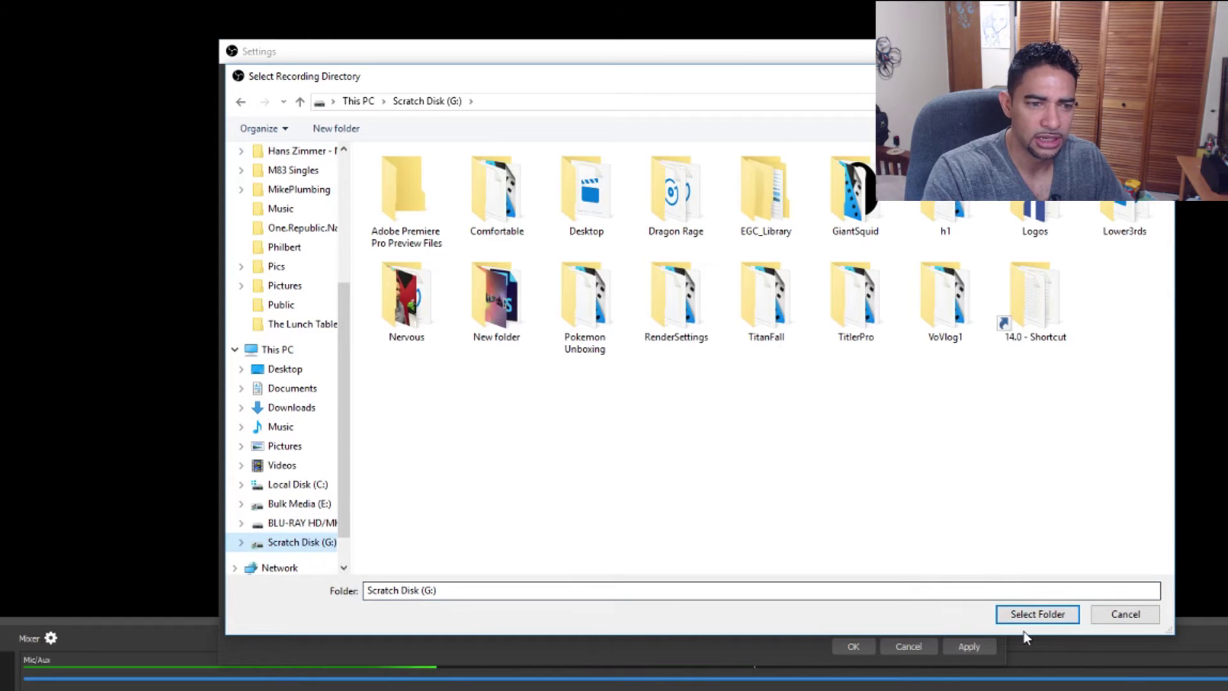
left_click(1028, 614)
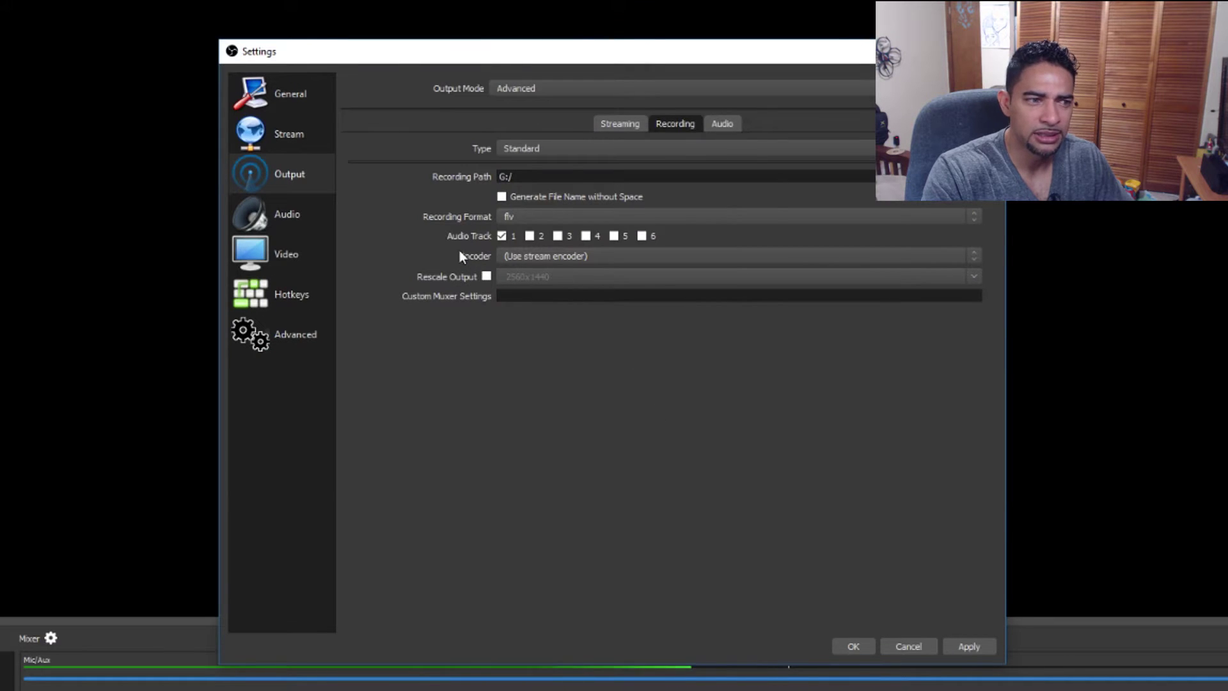
Set the recording format to mp4, then apply and close the settings
left_click(530, 221)
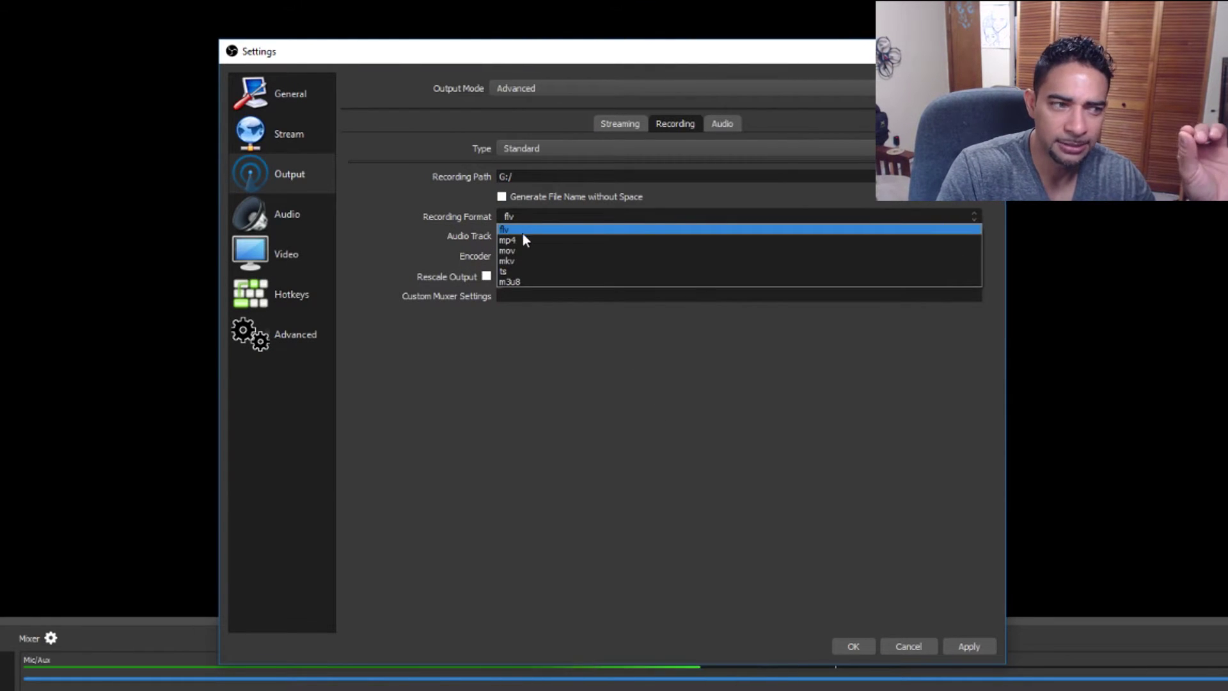
left_click(523, 233)
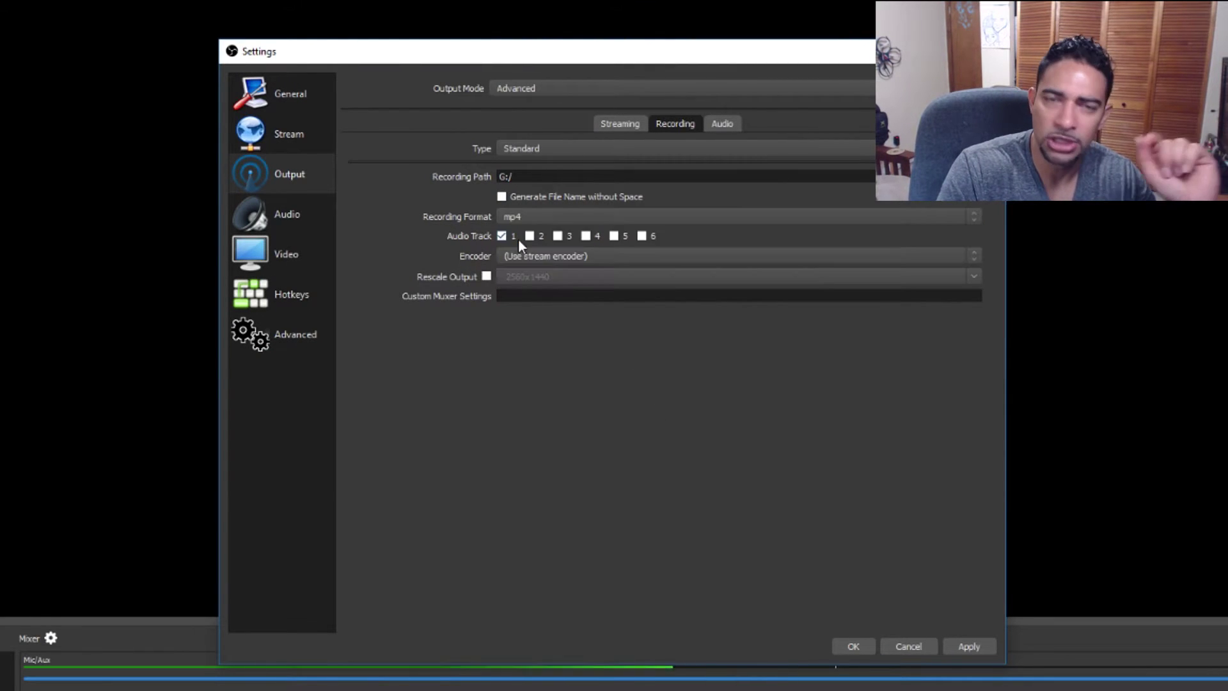
left_click(970, 647)
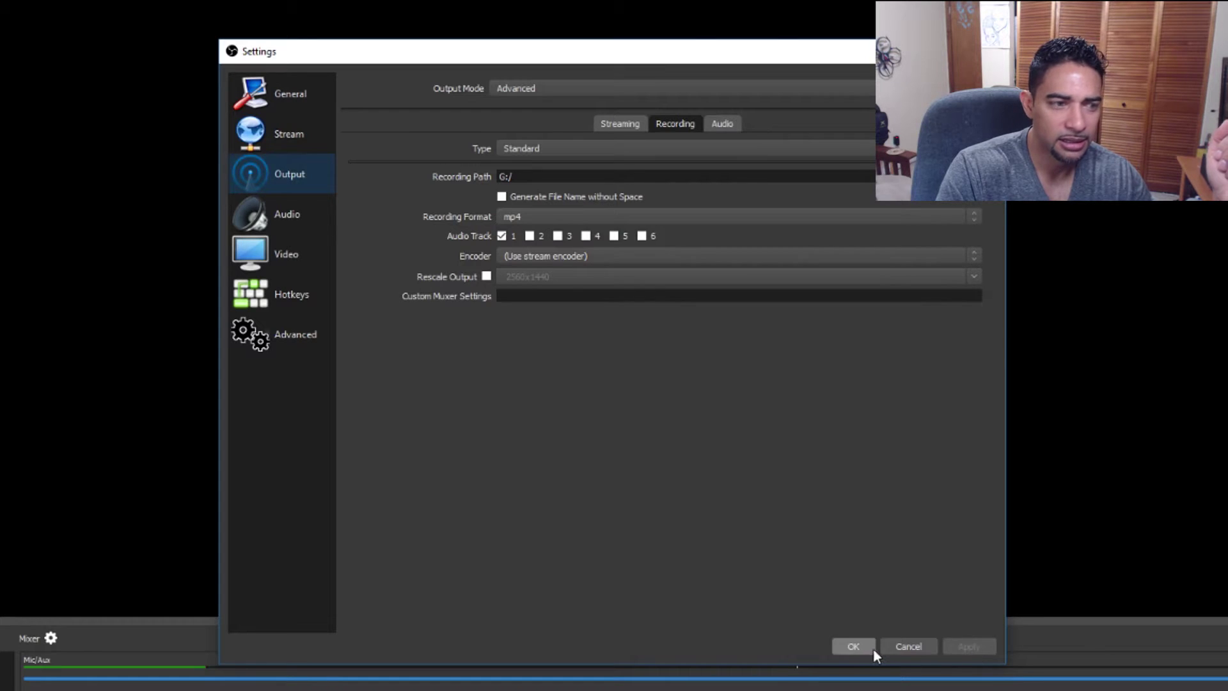
left_click(854, 647)
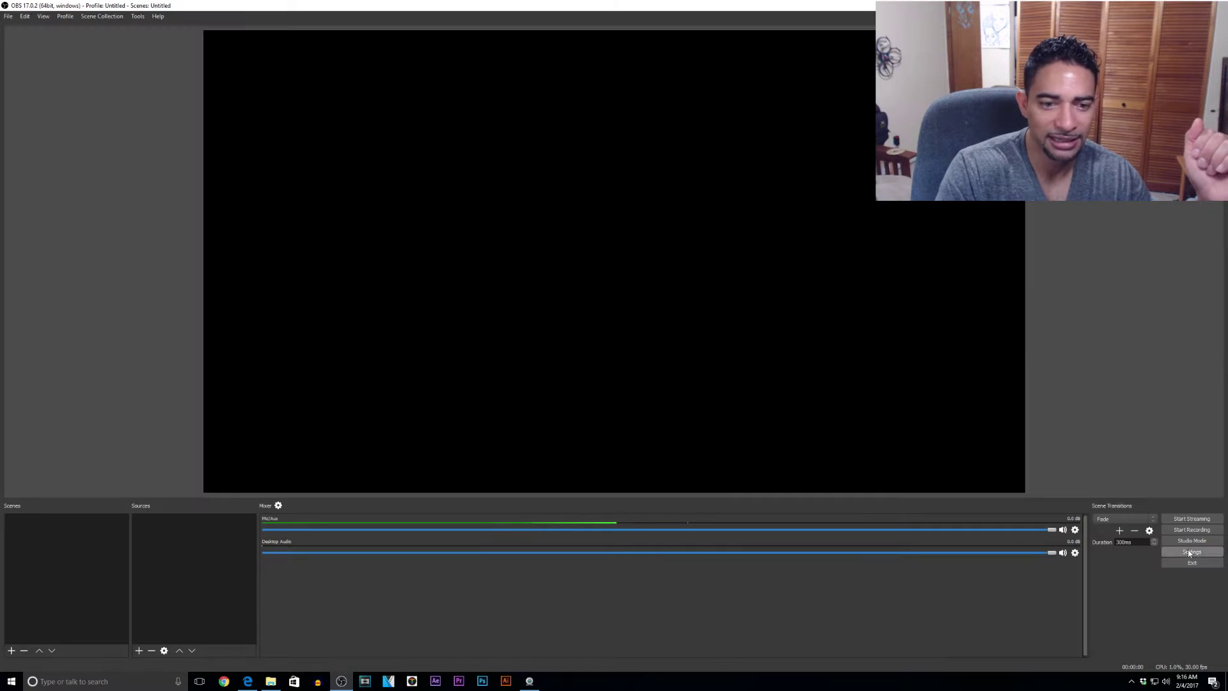
Enable audio tracks 2 and 3 alongside track 1 in the Output Recording settings
left_click(1191, 552)
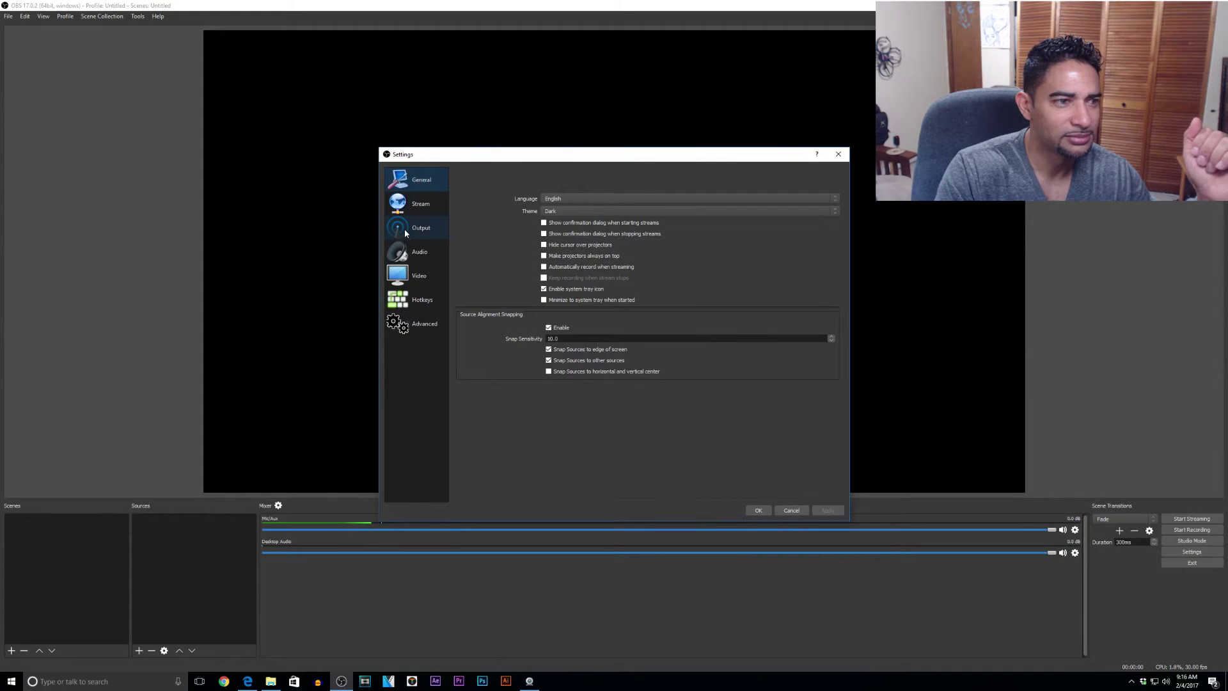
left_click(404, 228)
left_click(652, 197)
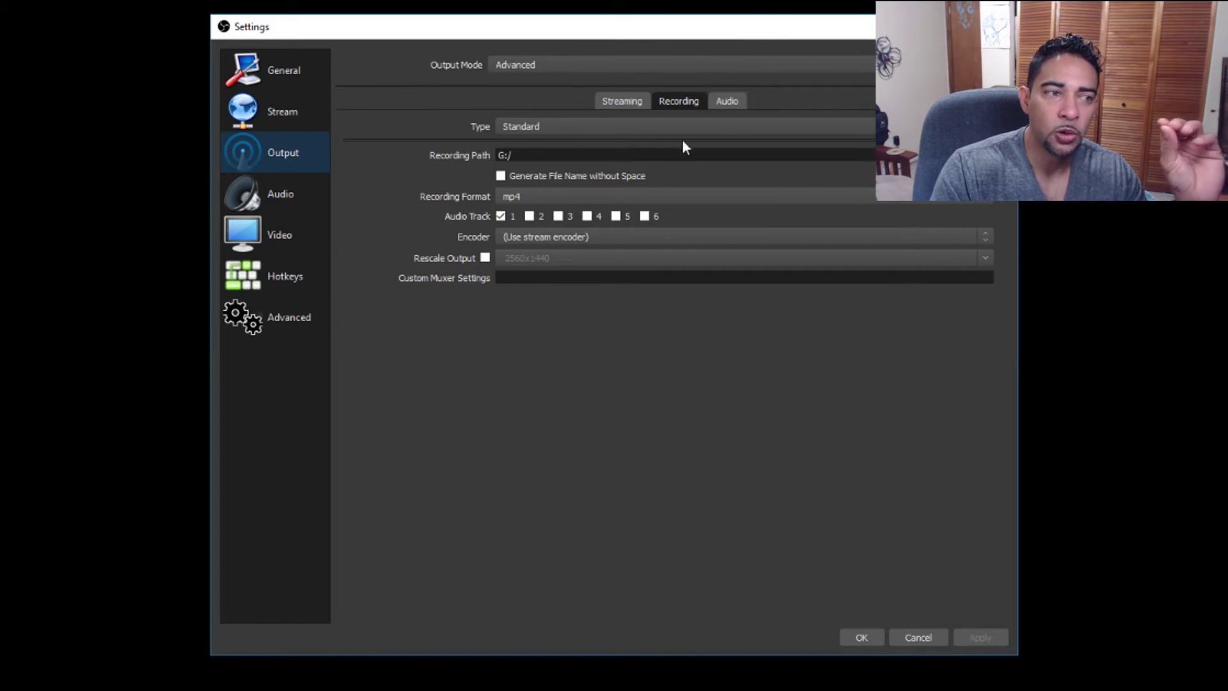
left_click(530, 216)
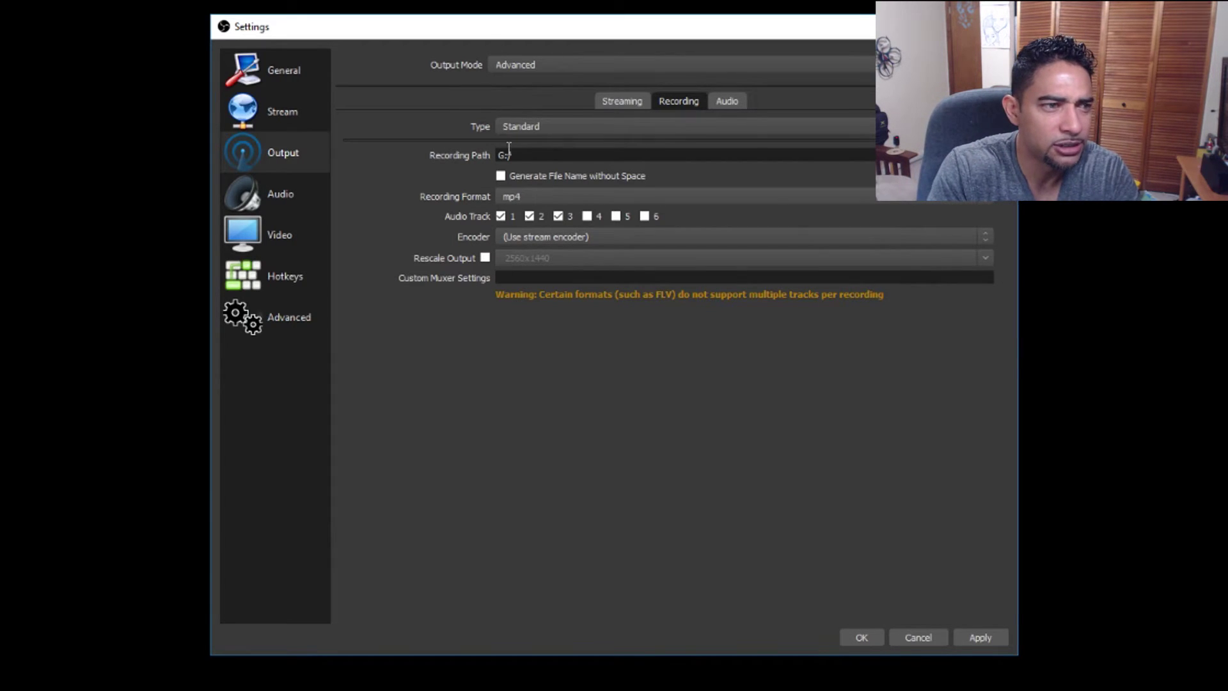
Set the recording encoder to NVENC H.264 with VBR rate control at a 60000 bitrate
left_click(520, 237)
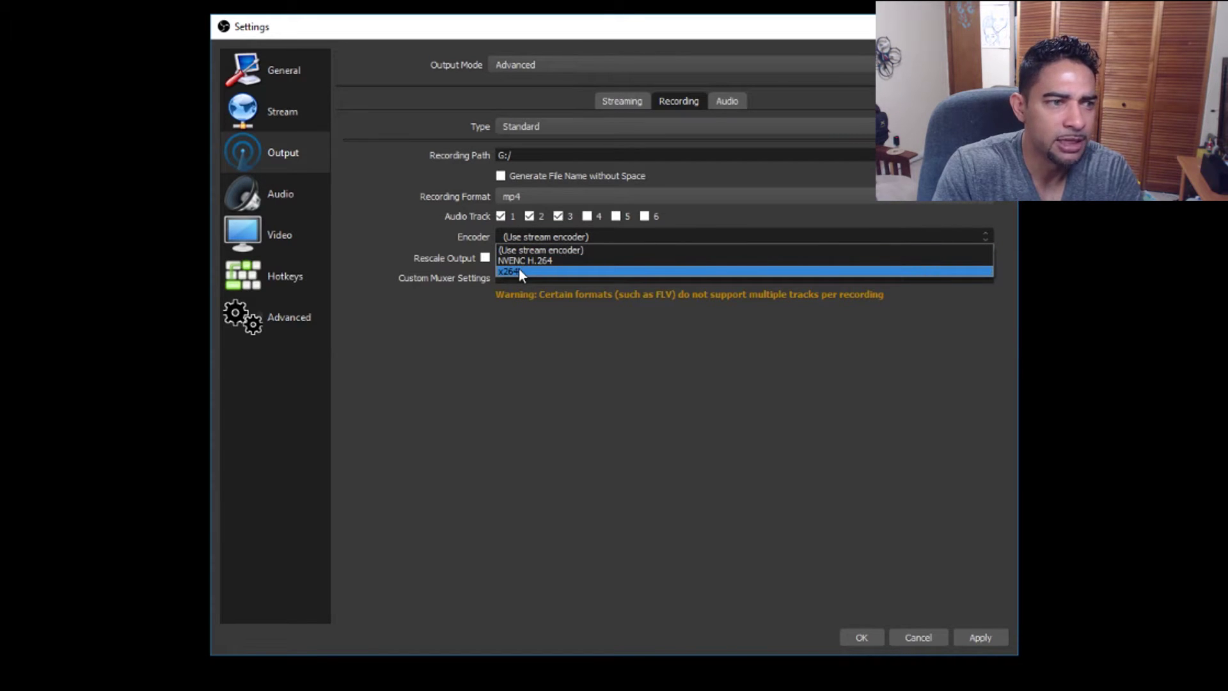
left_click(523, 261)
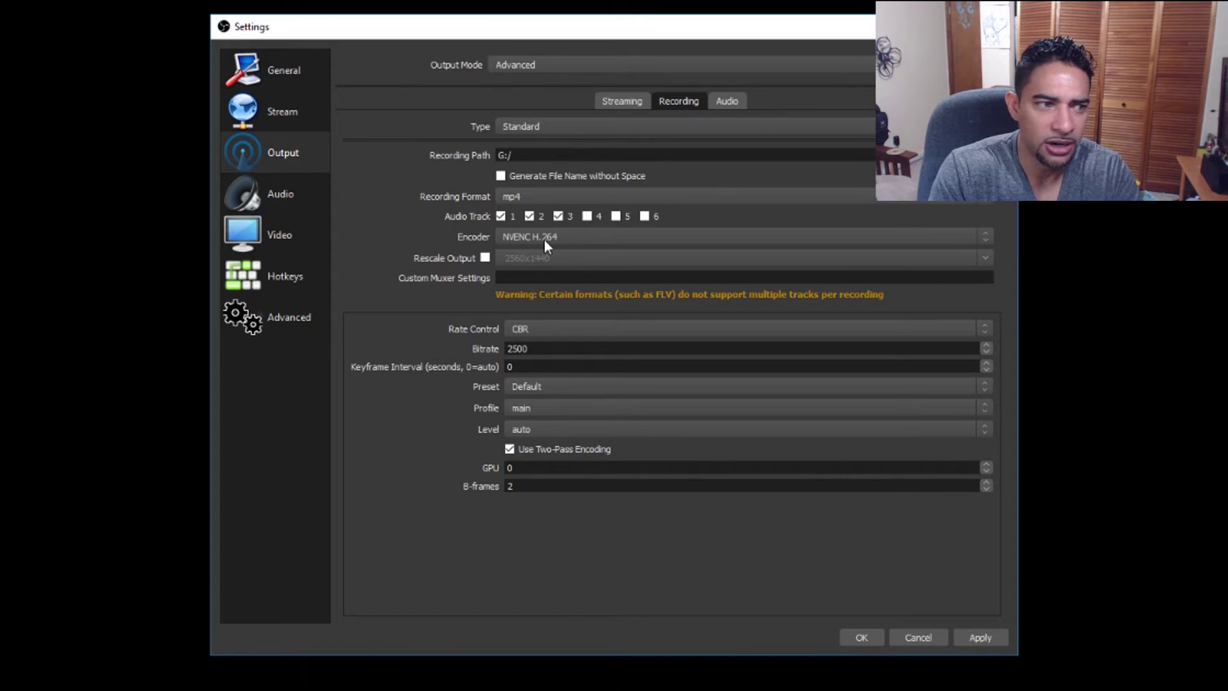
left_click(539, 329)
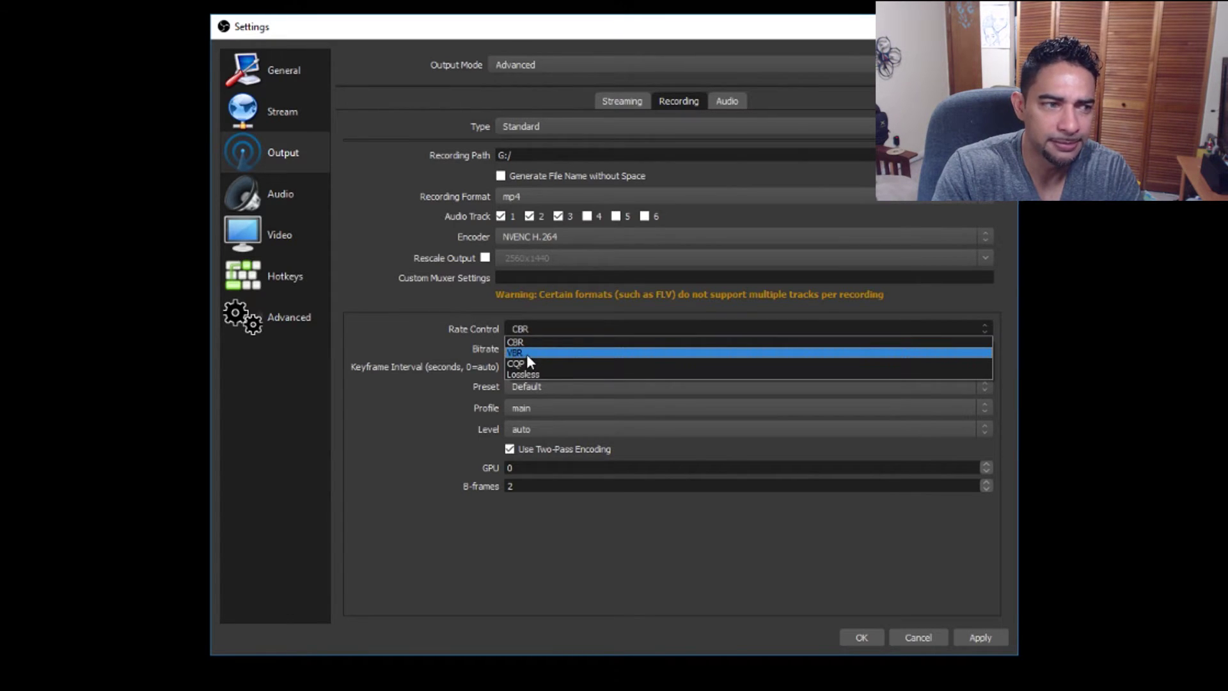
left_click(528, 356)
double_click(541, 348)
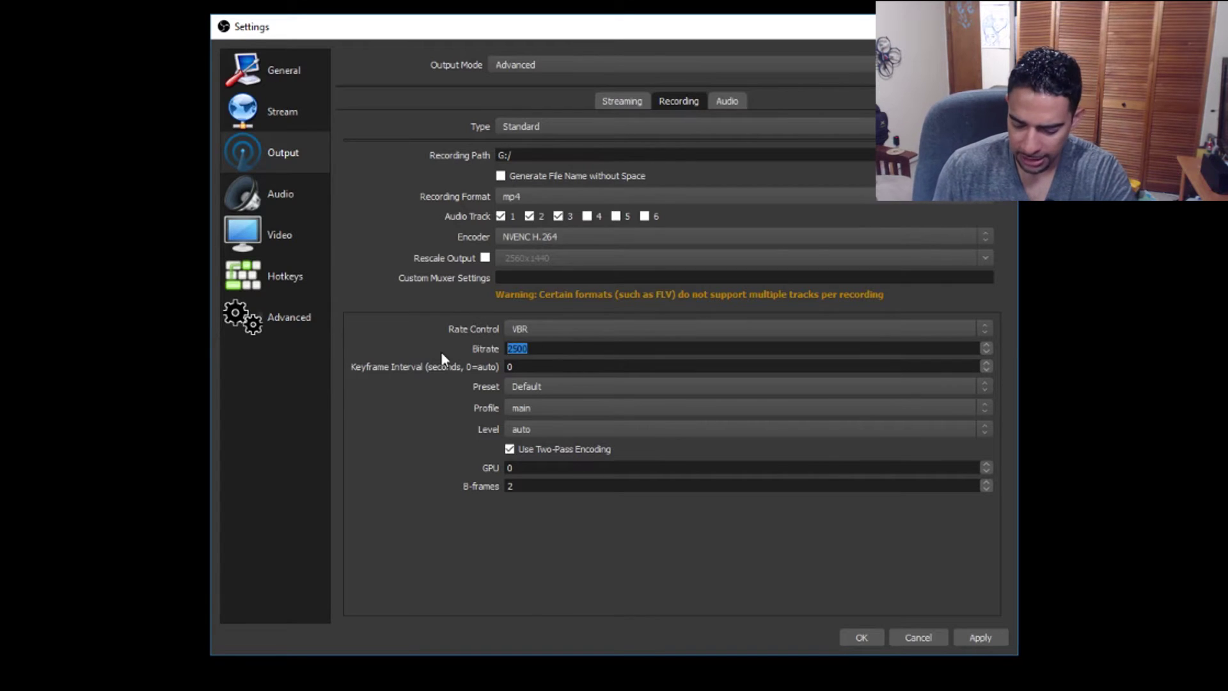
type("60000")
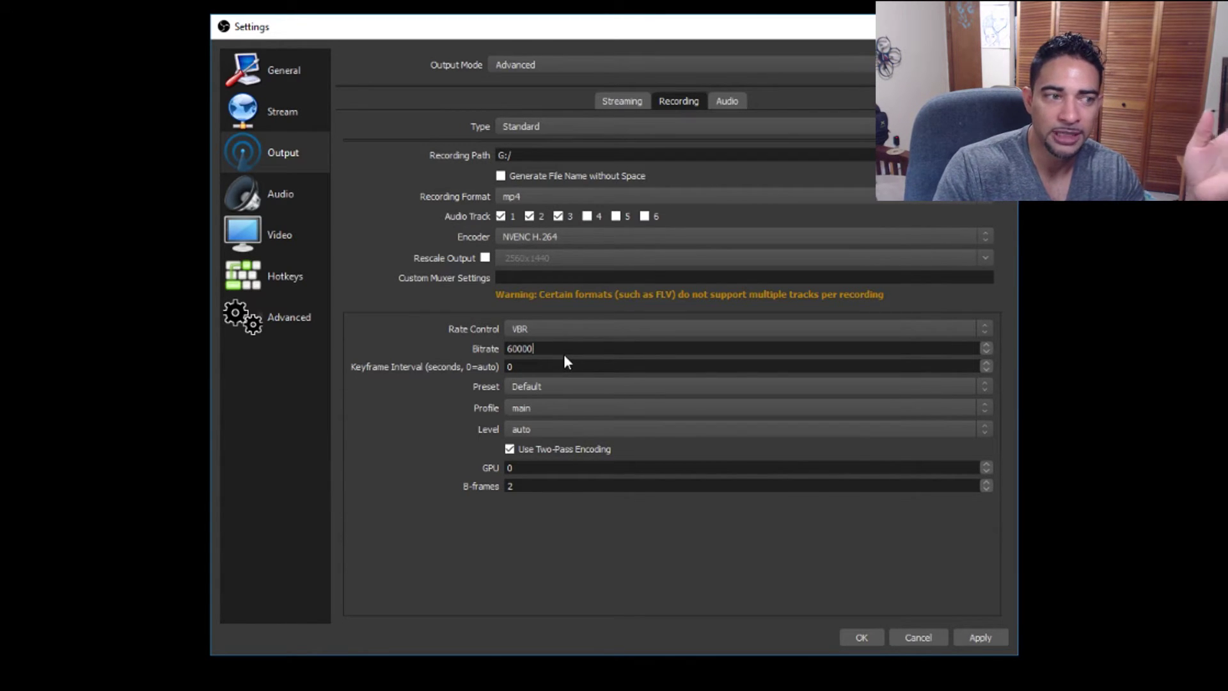
left_click(538, 328)
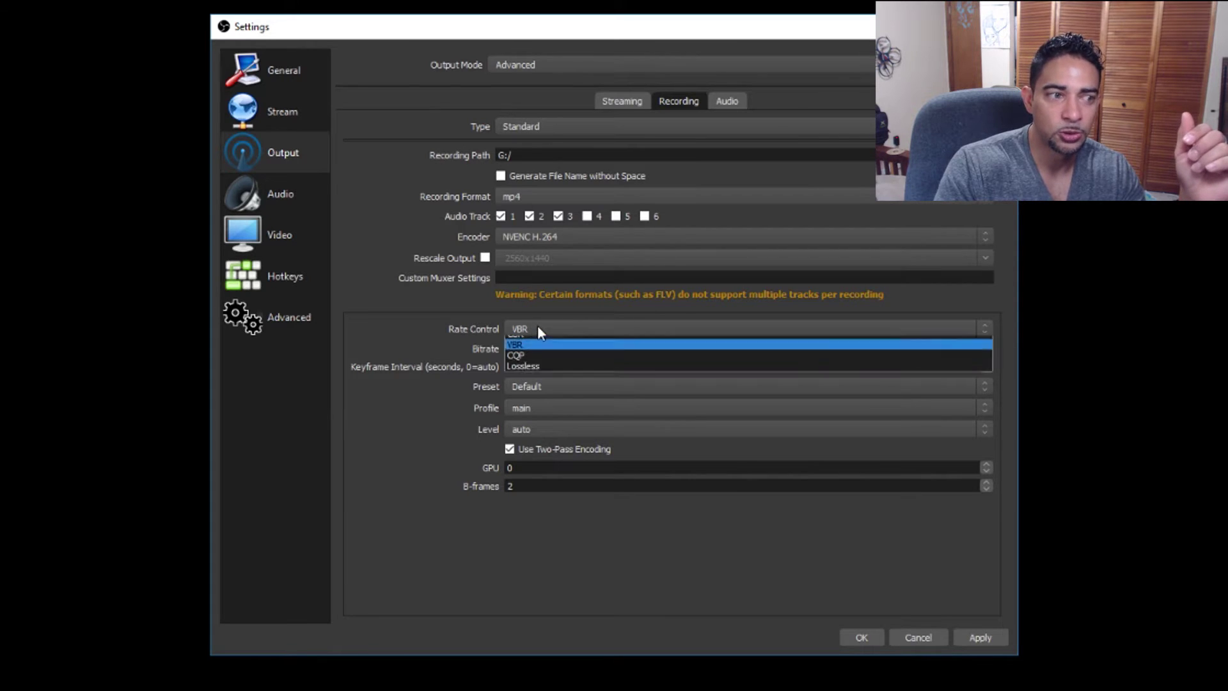
left_click(411, 329)
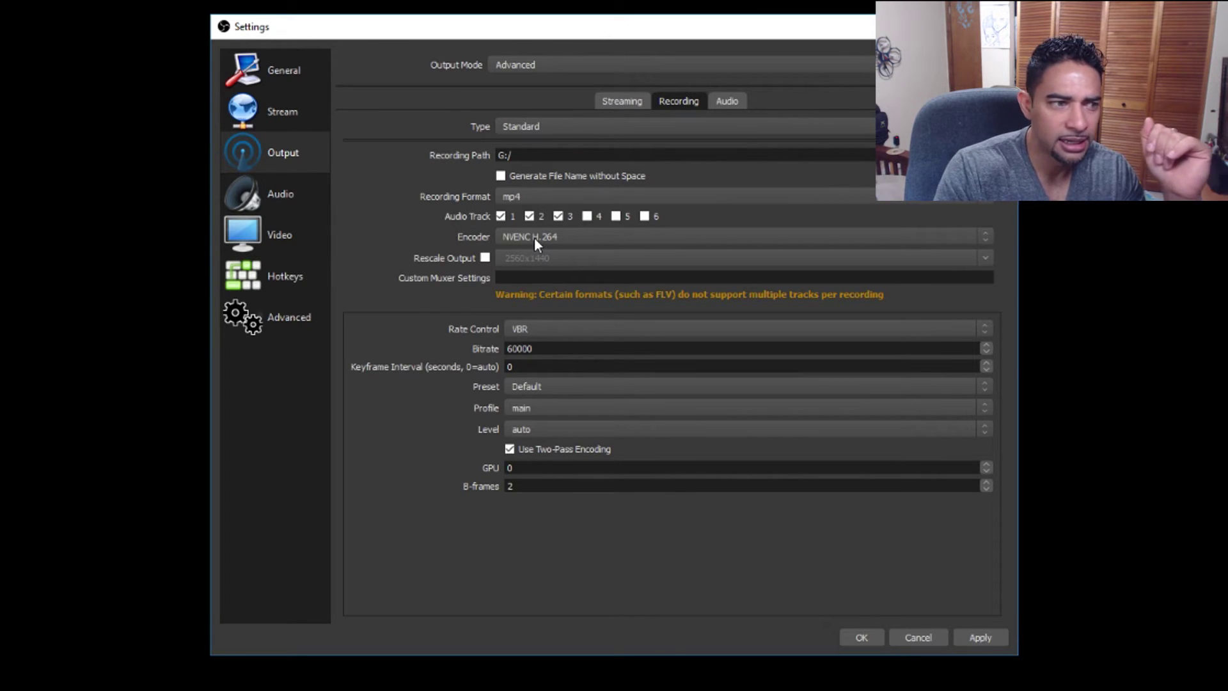
left_click(528, 329)
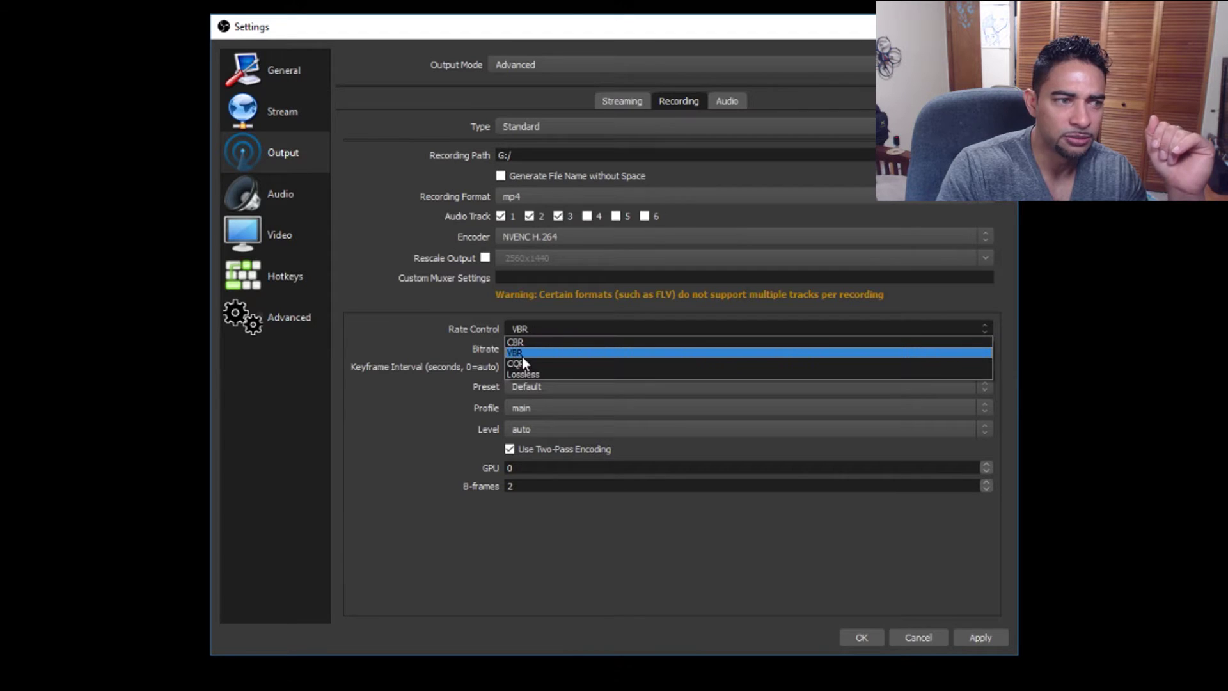
left_click(522, 354)
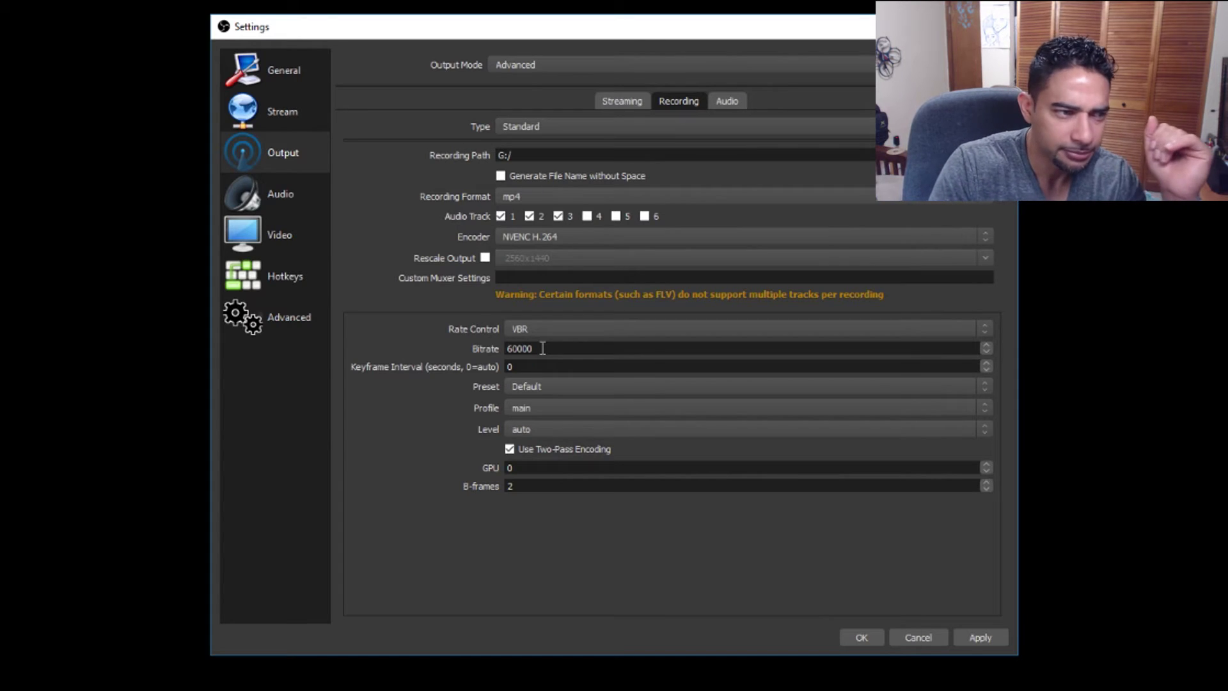
left_click(544, 387)
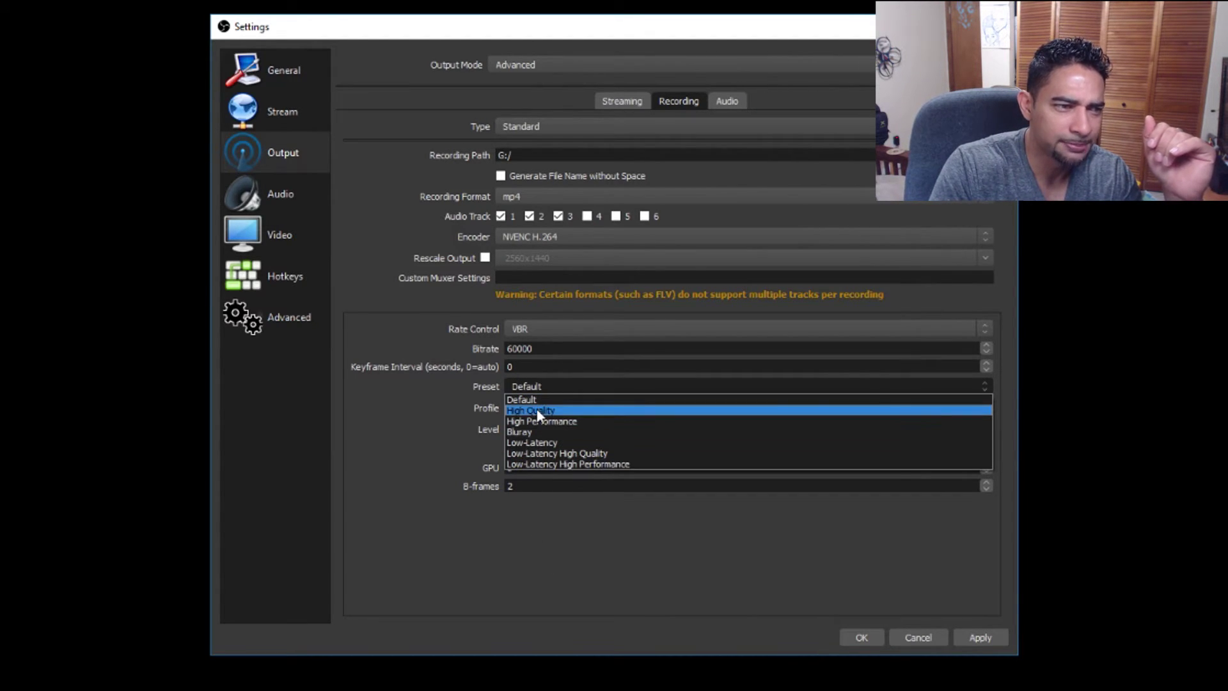
Set the NVENC preset to High Quality and the profile to high
left_click(536, 410)
left_click(527, 409)
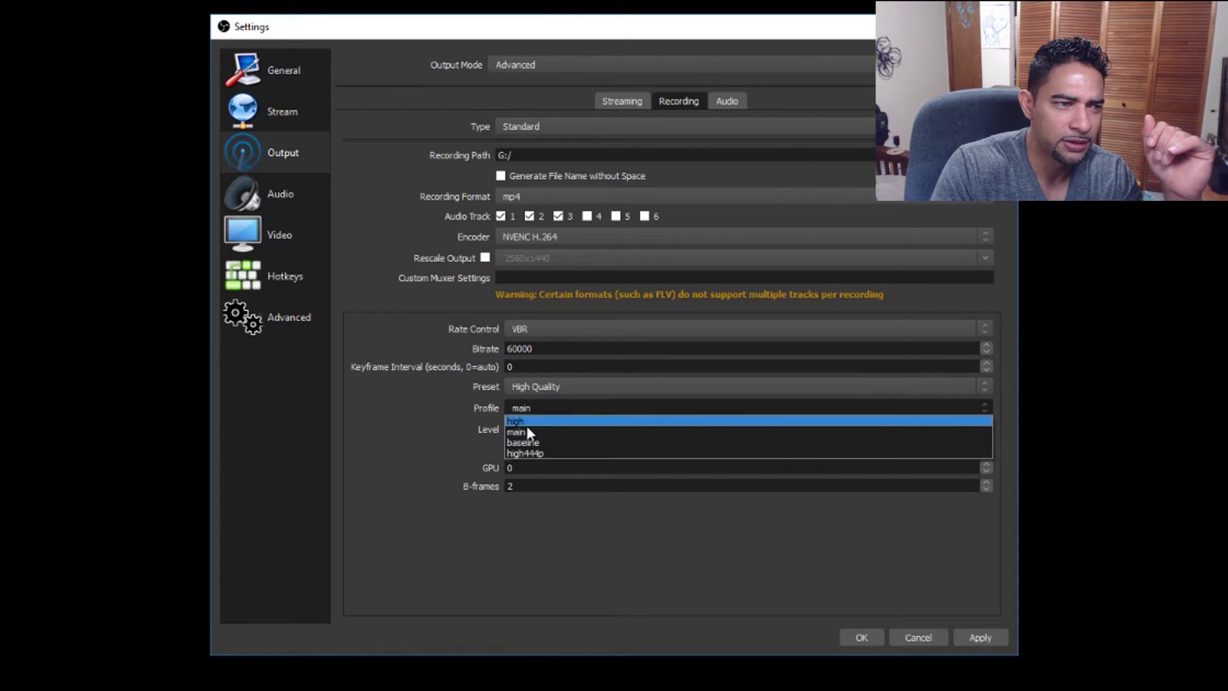
left_click(523, 420)
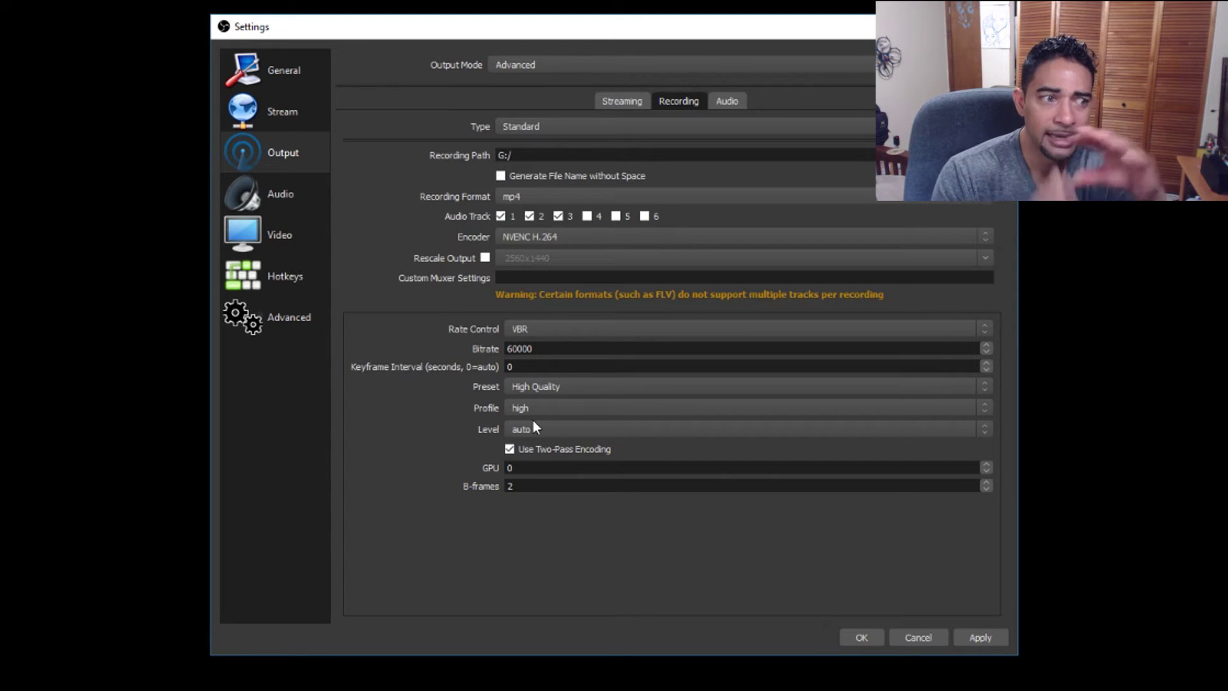
Confirm rate control stays VBR with the bitrate at 60000
double_click(555, 348)
left_click_drag(546, 353, 503, 352)
left_click(518, 332)
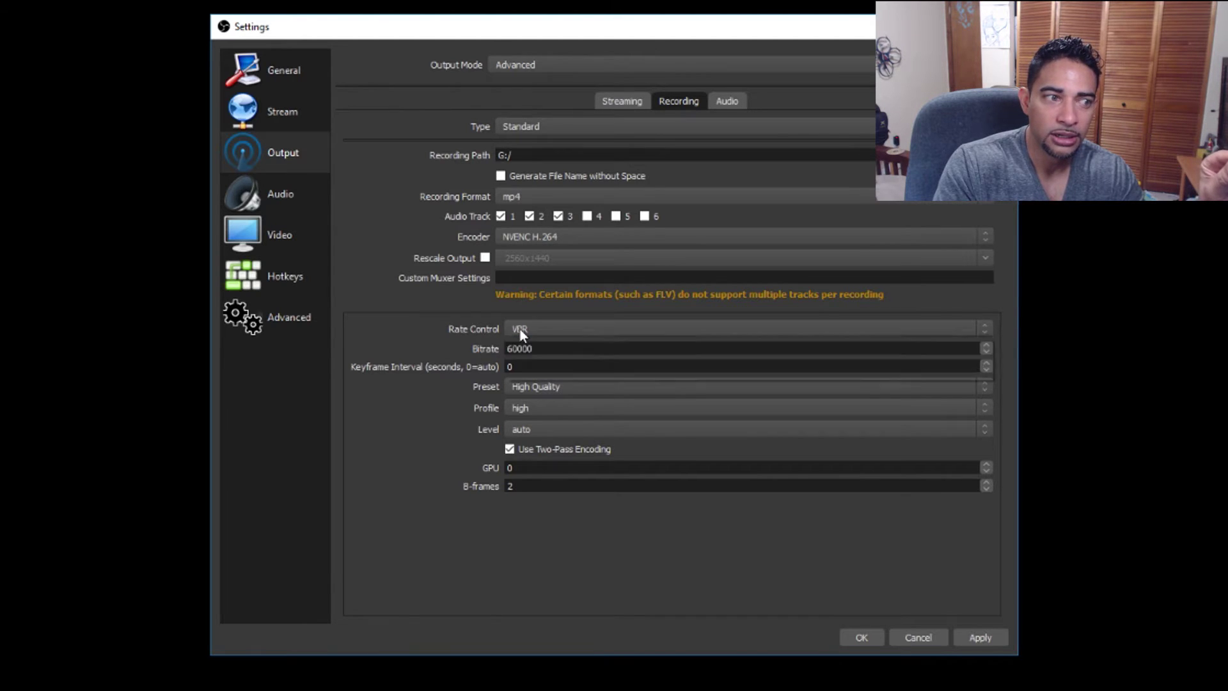
left_click(431, 343)
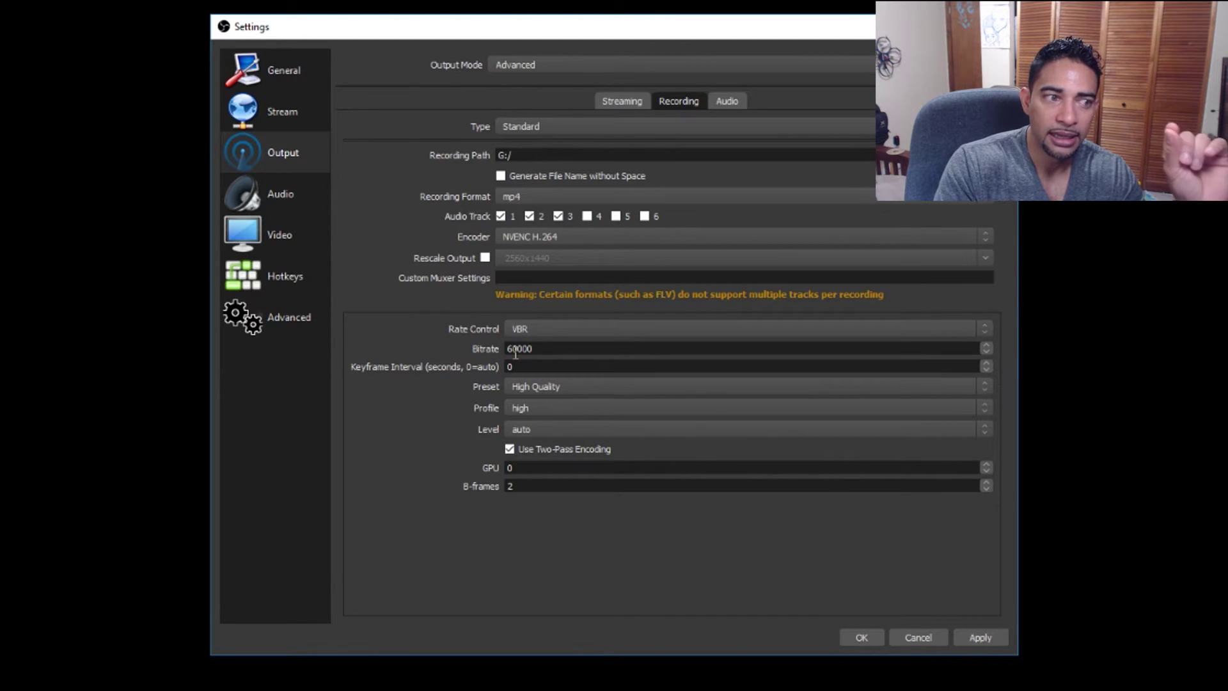
left_click_drag(537, 351, 489, 350)
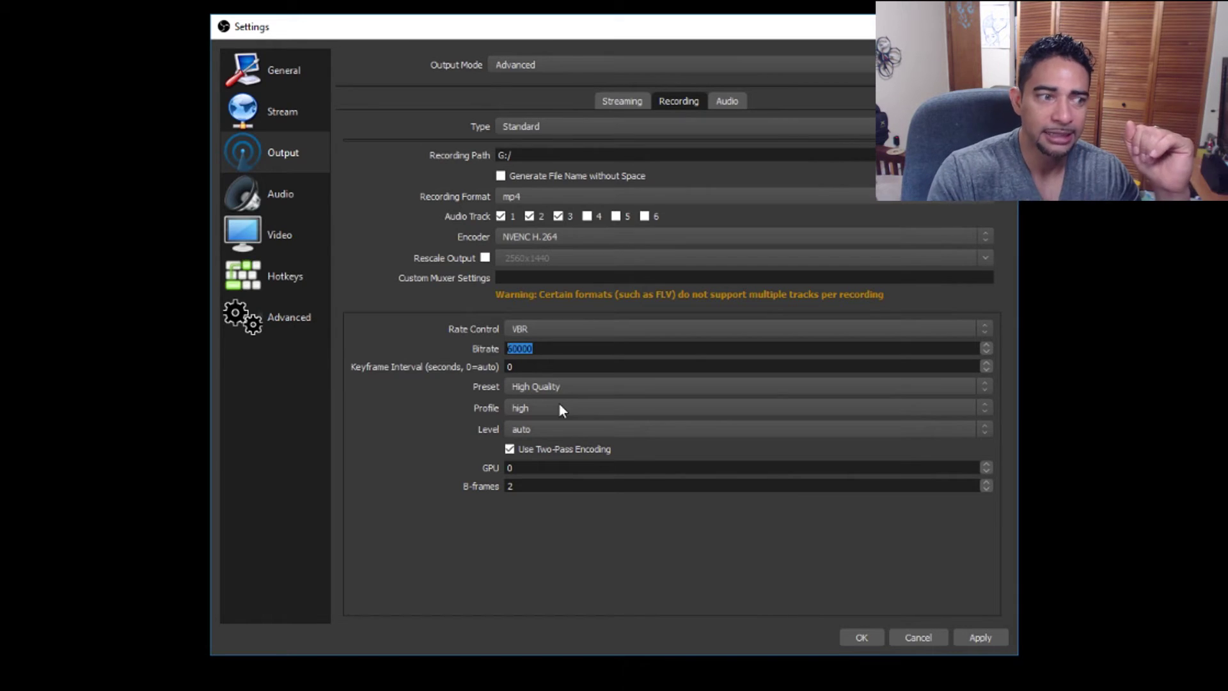
left_click(540, 473)
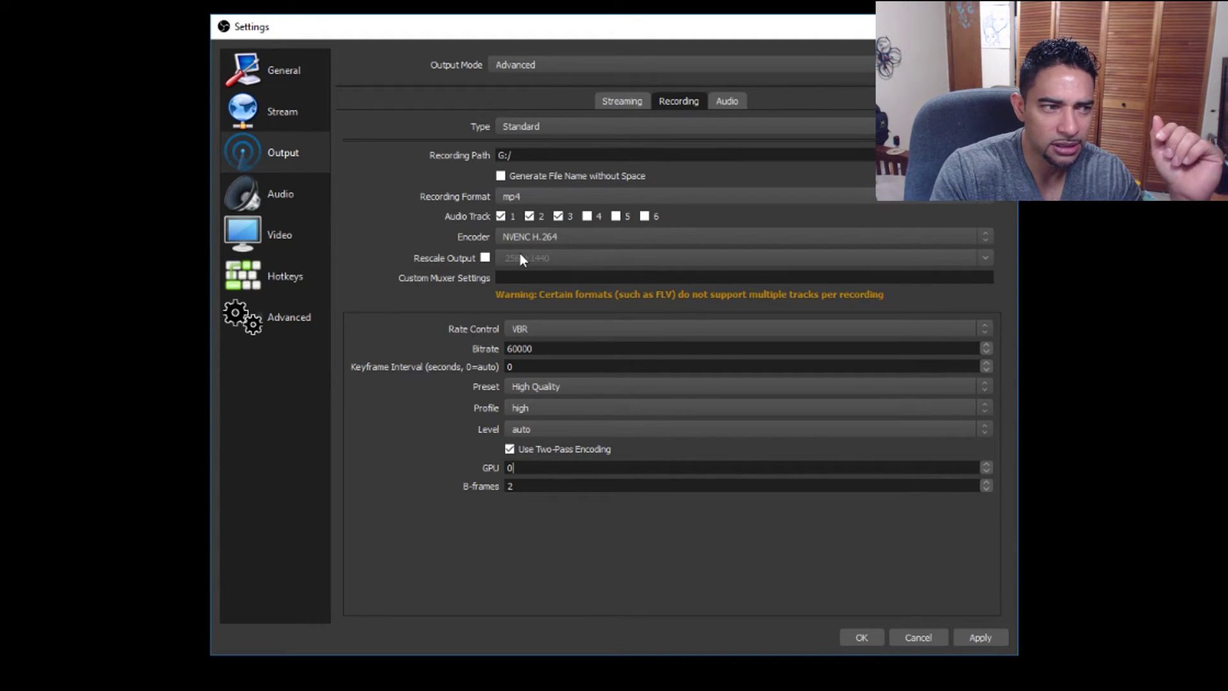
Enable Rescale Output at 1920x1080 and apply the output settings
left_click(486, 257)
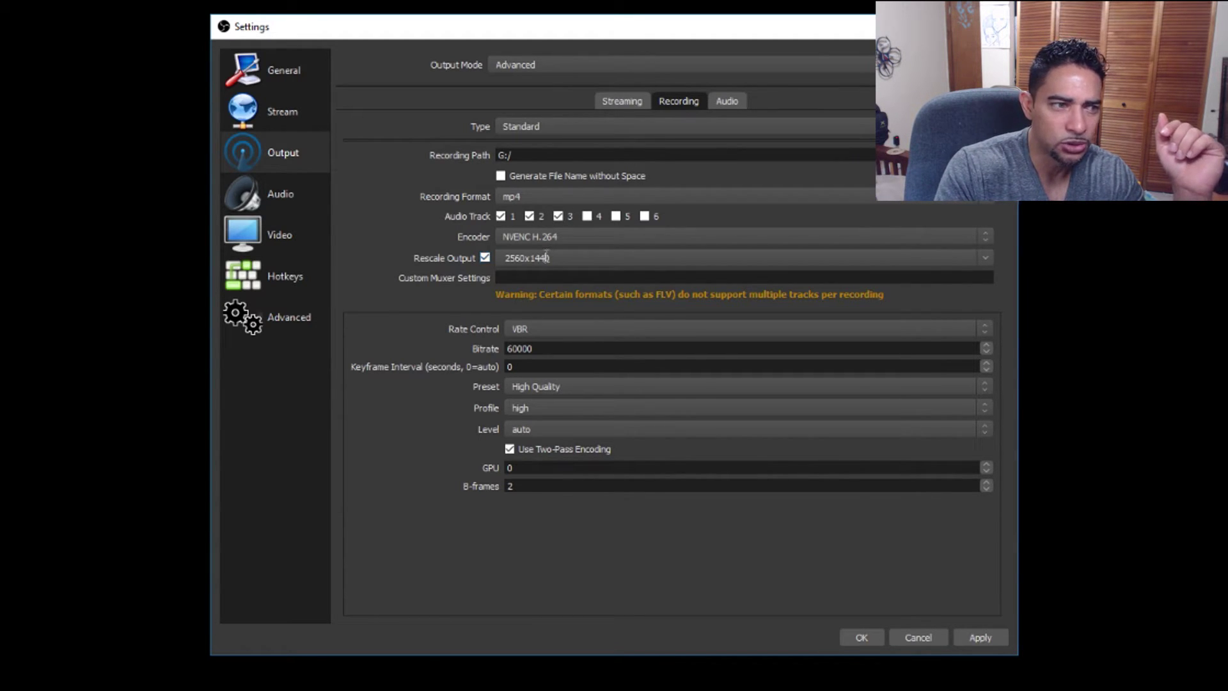
left_click(985, 259)
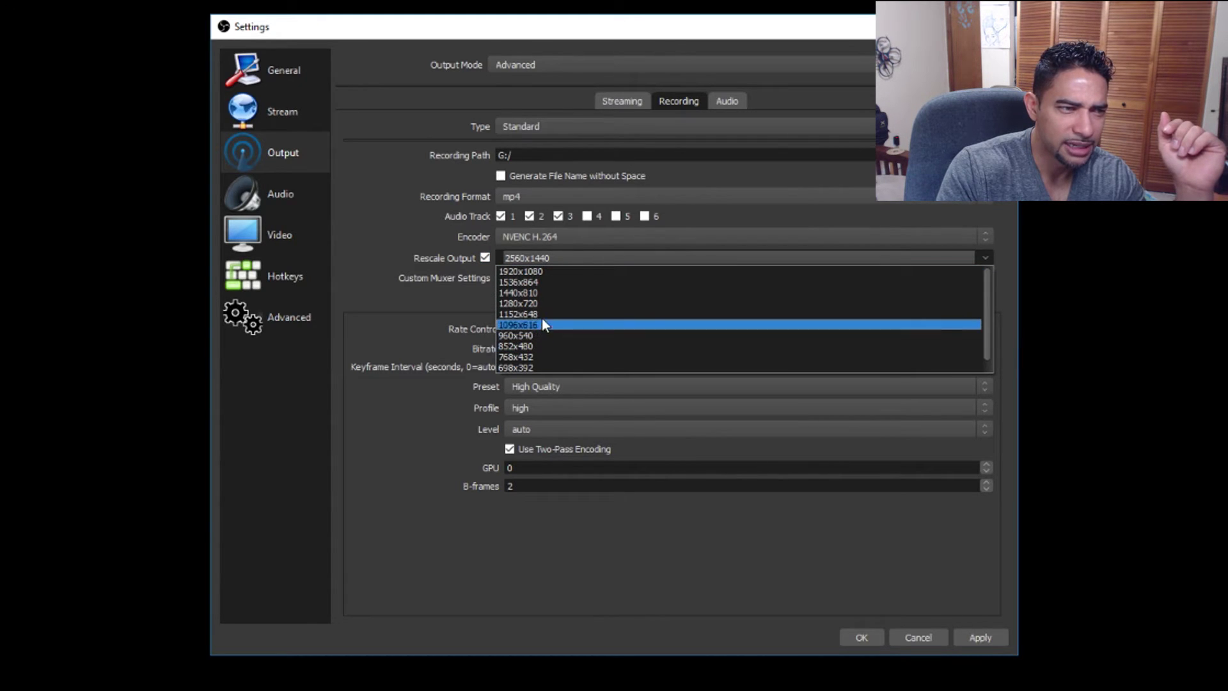
left_click(542, 272)
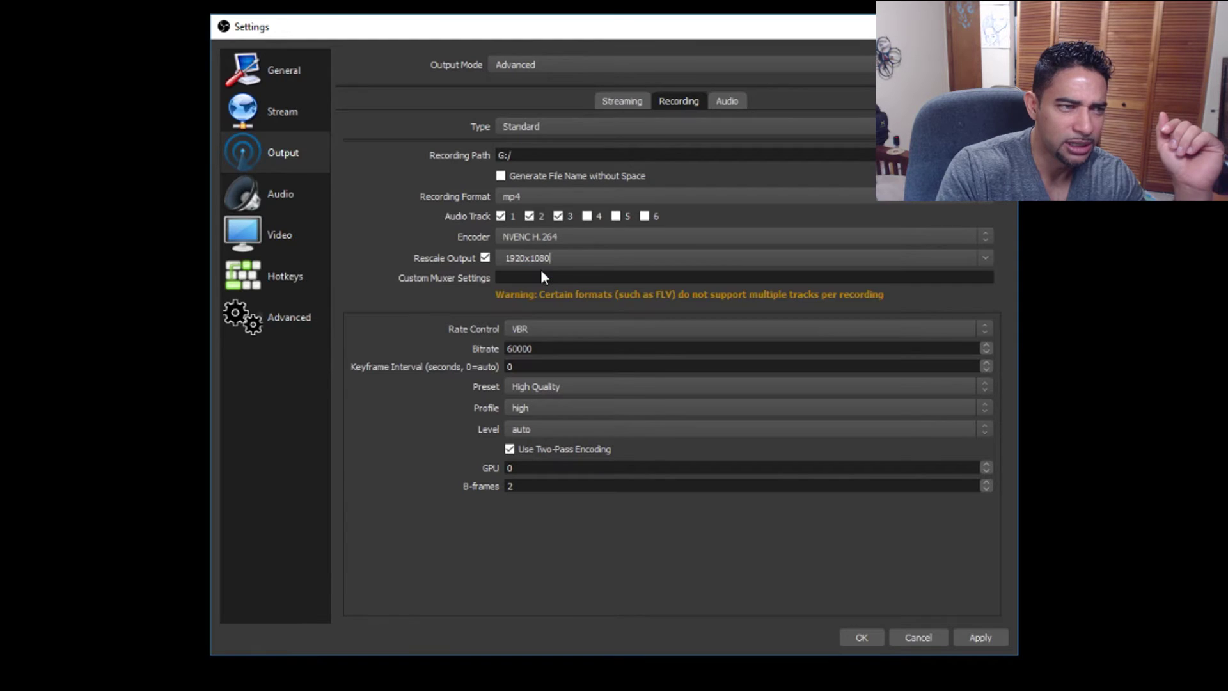
left_click(984, 636)
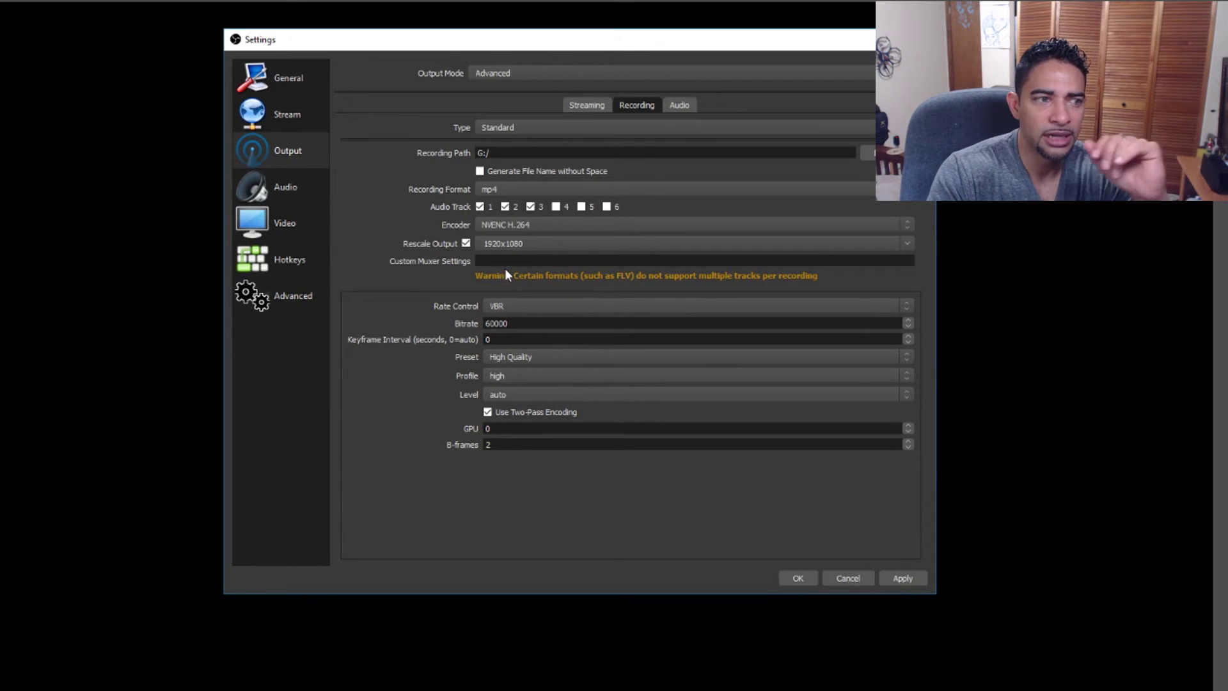
Change the recording encoder from NVENC H.264 to x264
left_click(513, 224)
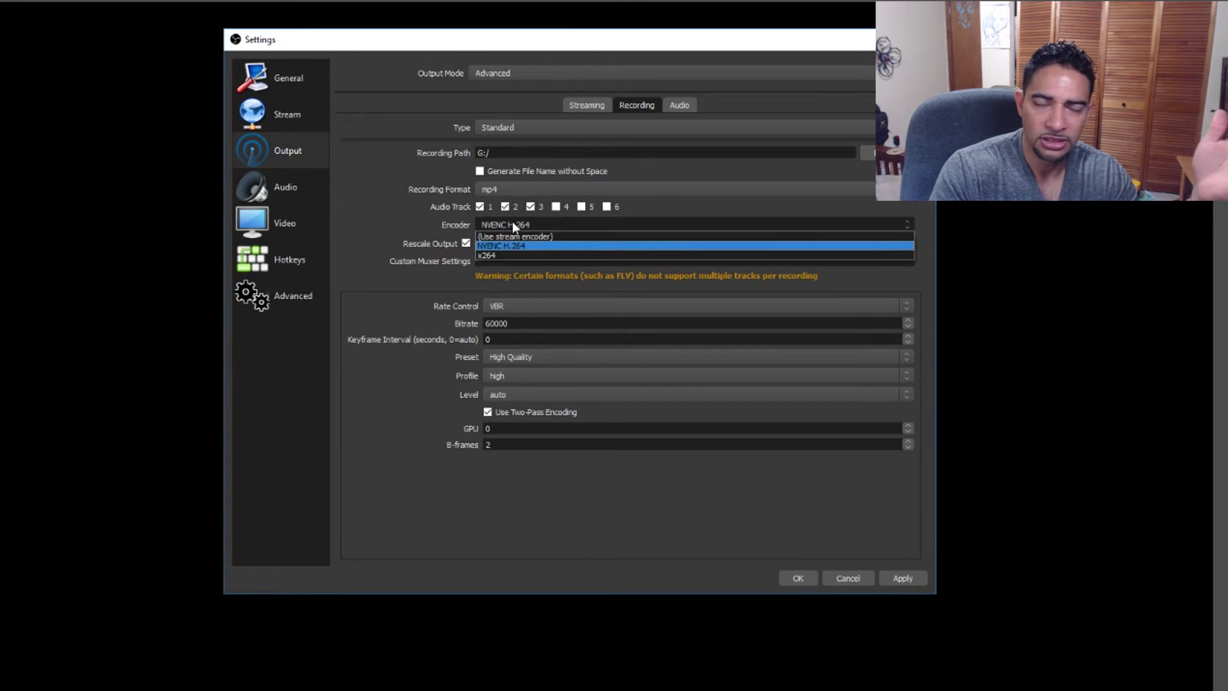
left_click(486, 254)
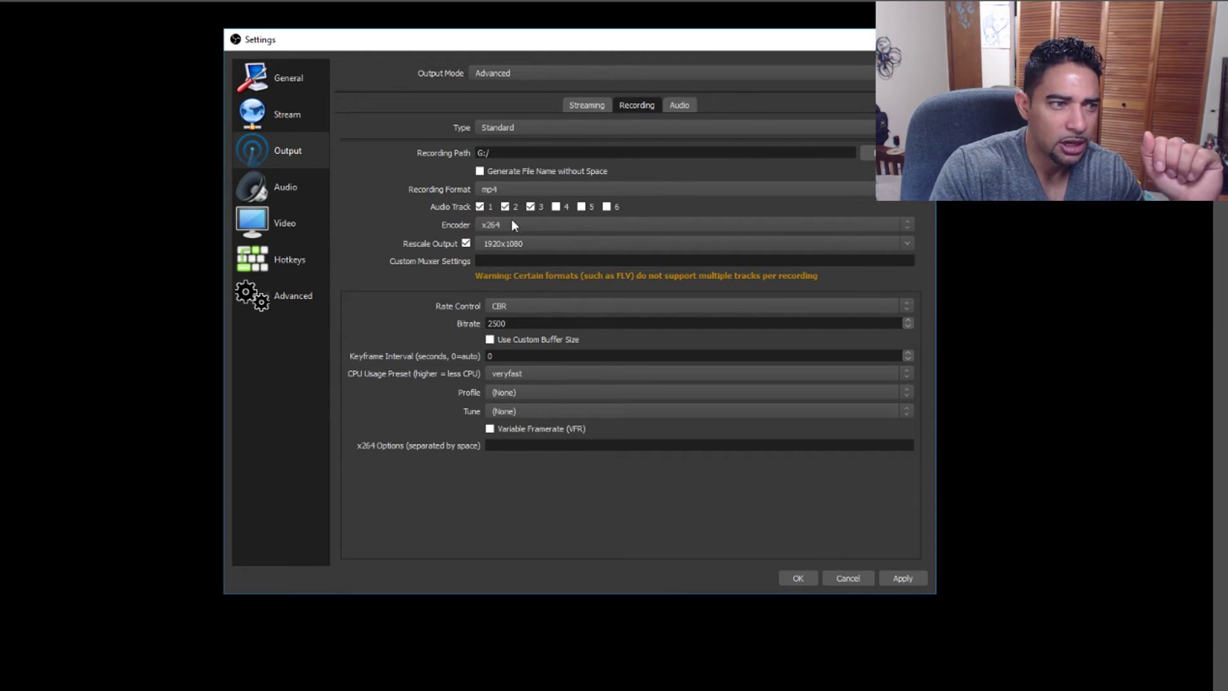
left_click(528, 303)
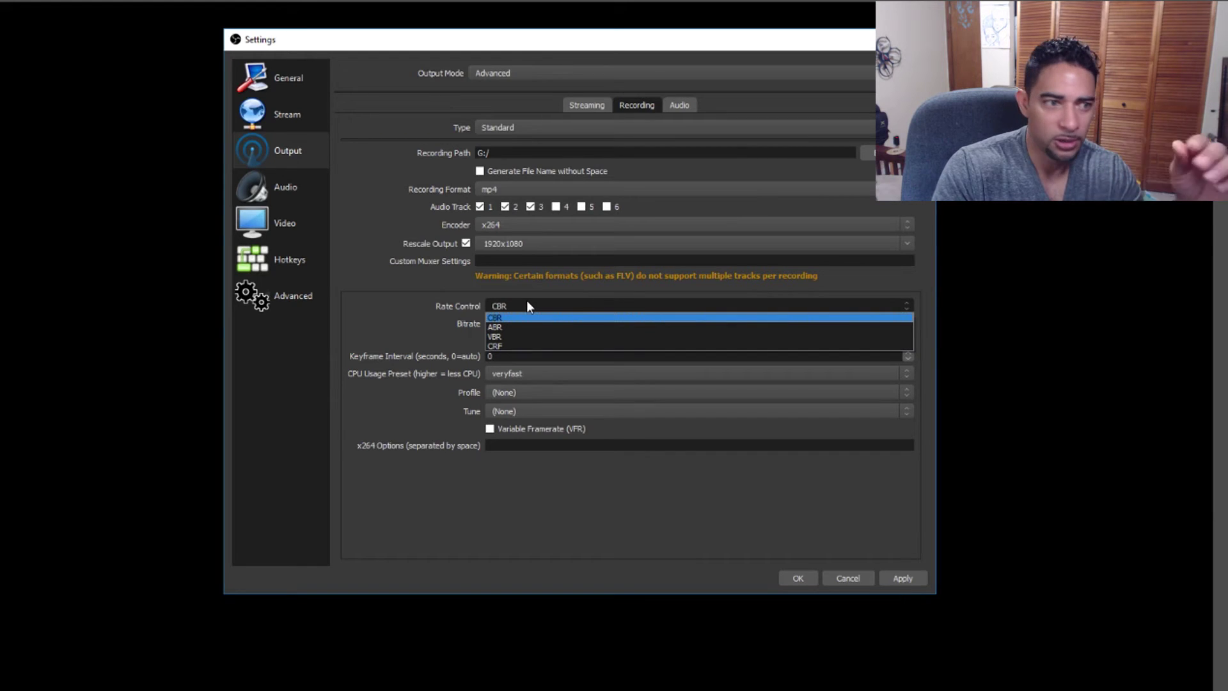
Set x264 rate control to CRF and replace the default 23 with 15
left_click(506, 346)
left_click_drag(507, 323, 479, 322)
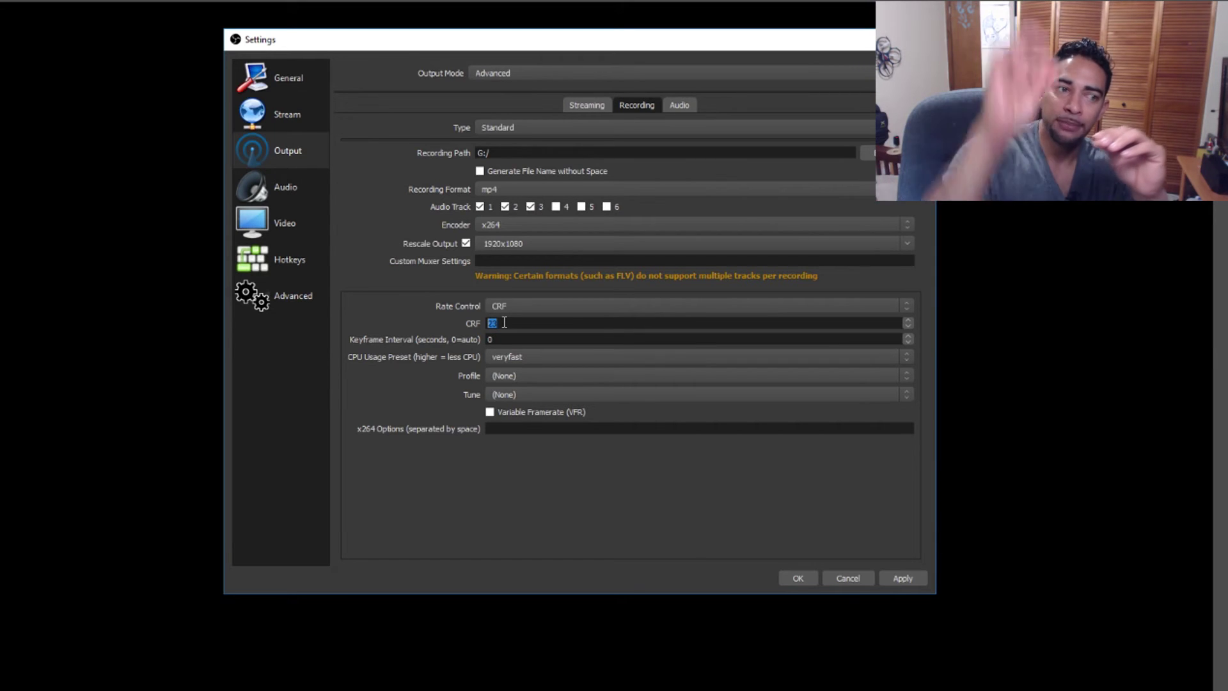
type("15")
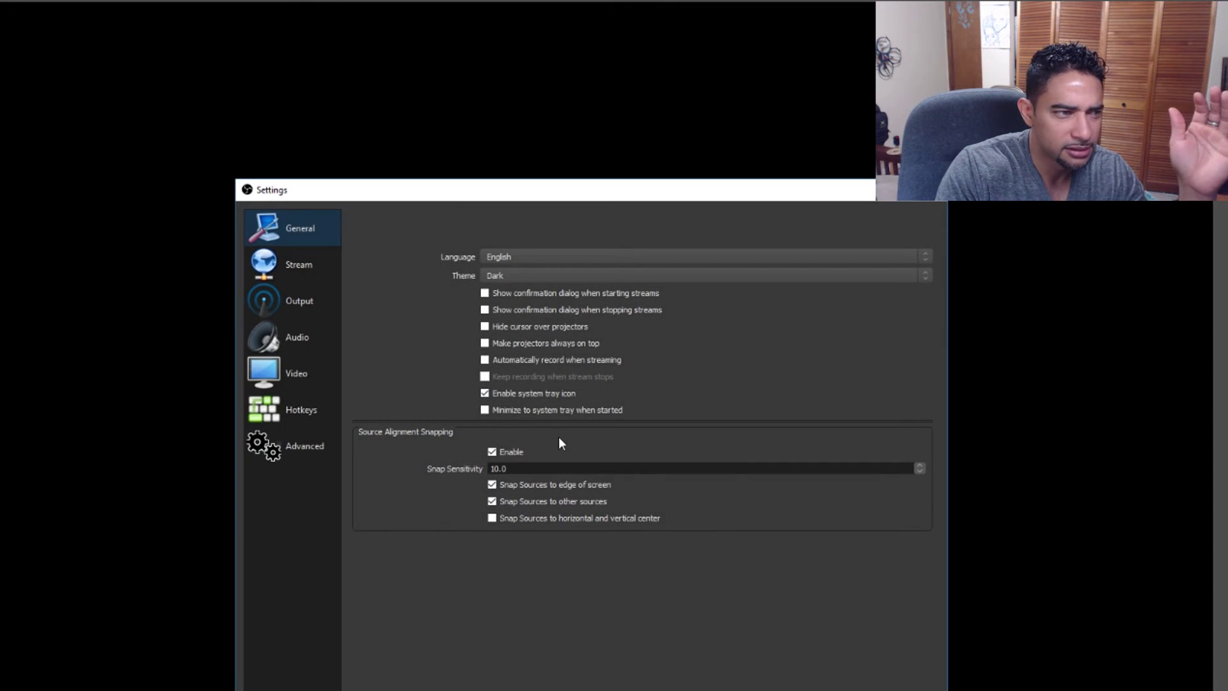
Go back to the Output Recording tab and change the CRF value to 0
left_click(278, 302)
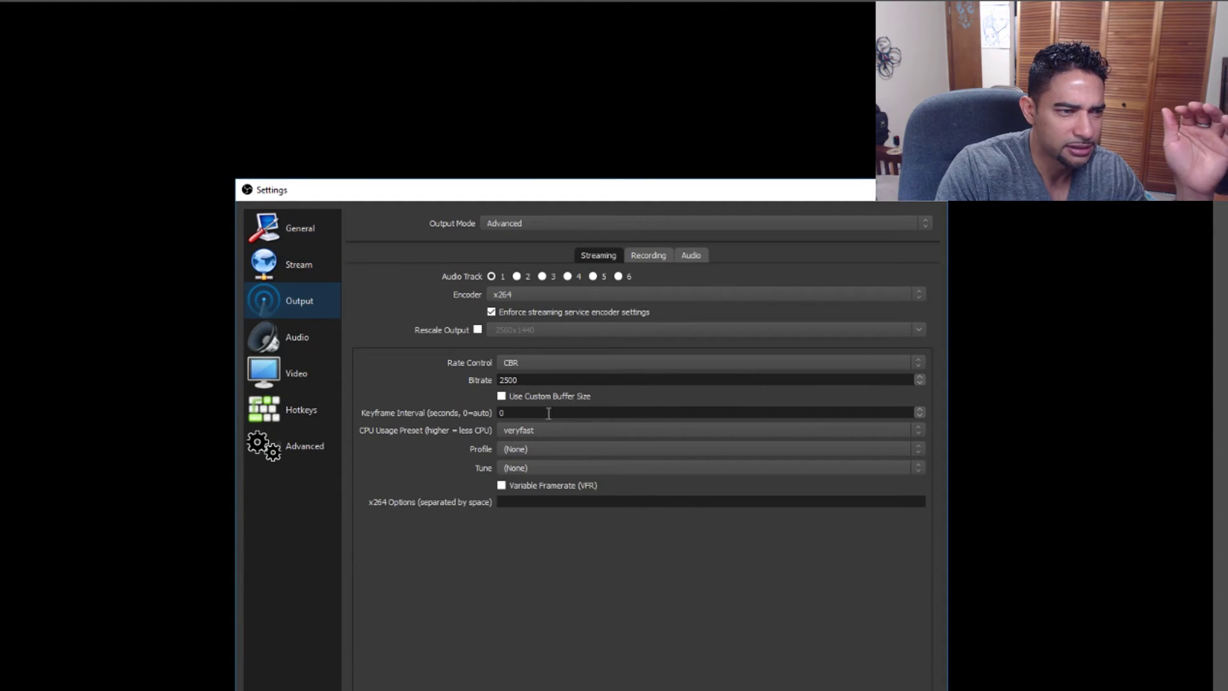
left_click(643, 256)
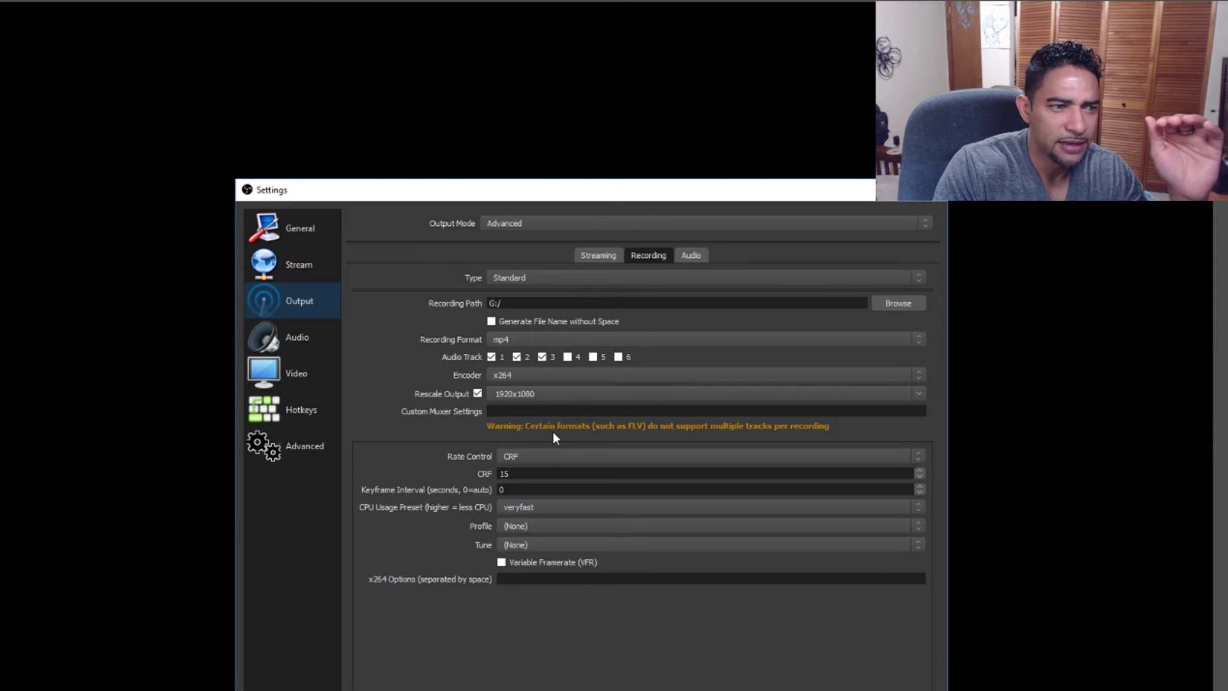
left_click_drag(517, 476, 406, 466)
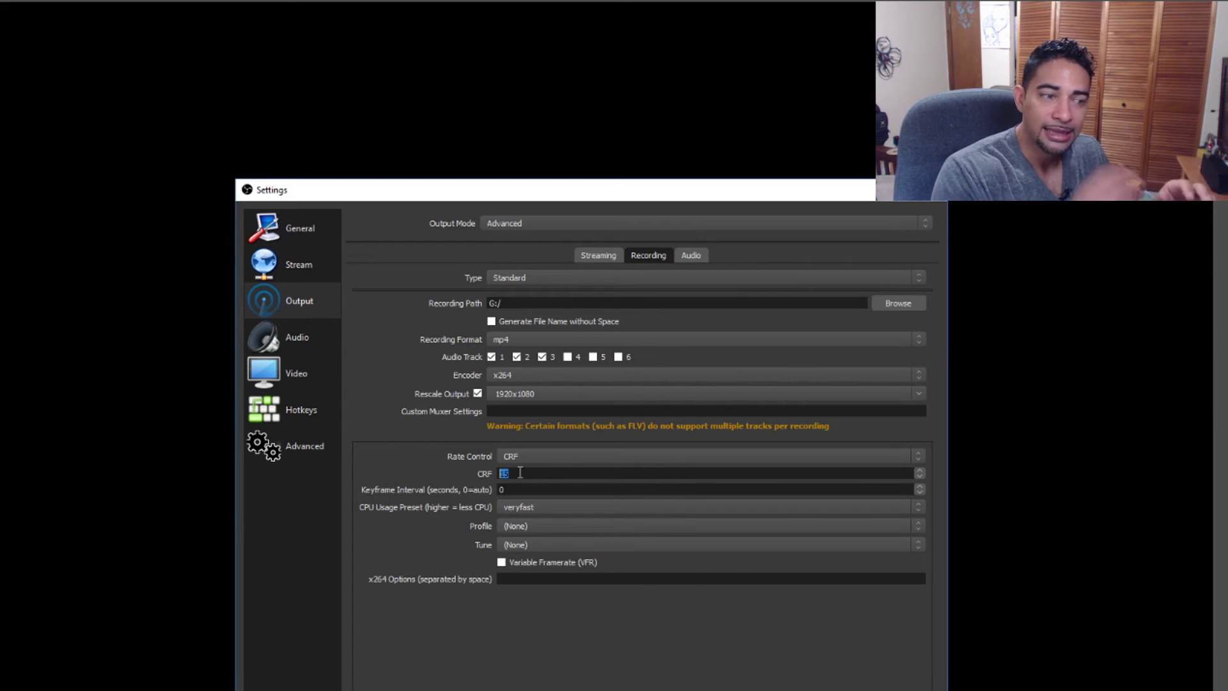
type("0")
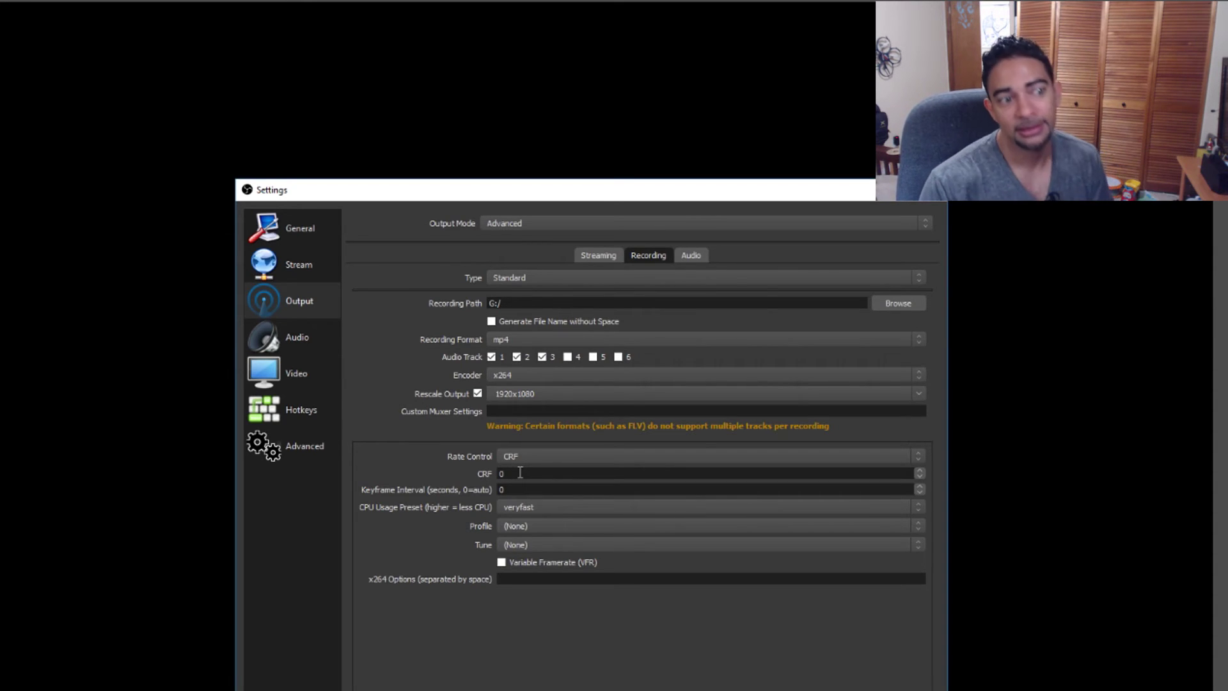
left_click_drag(520, 472, 459, 477)
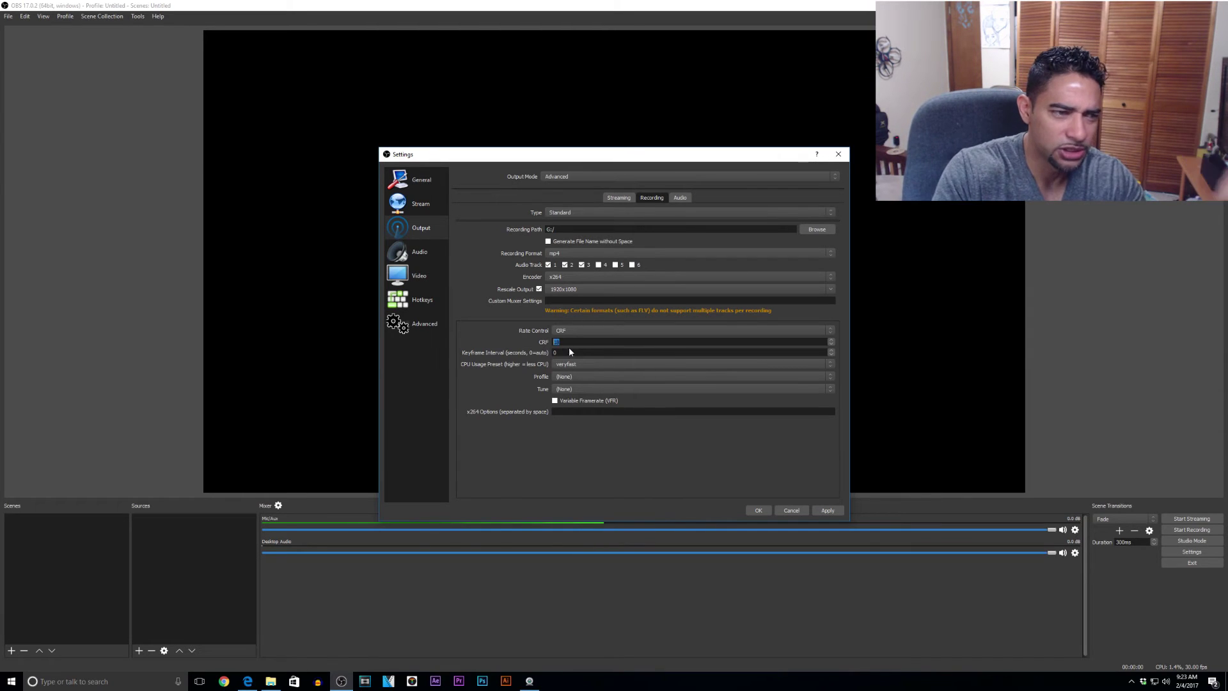
Set the x264 profile to high and leave the tune at (None)
double_click(570, 345)
left_click(559, 377)
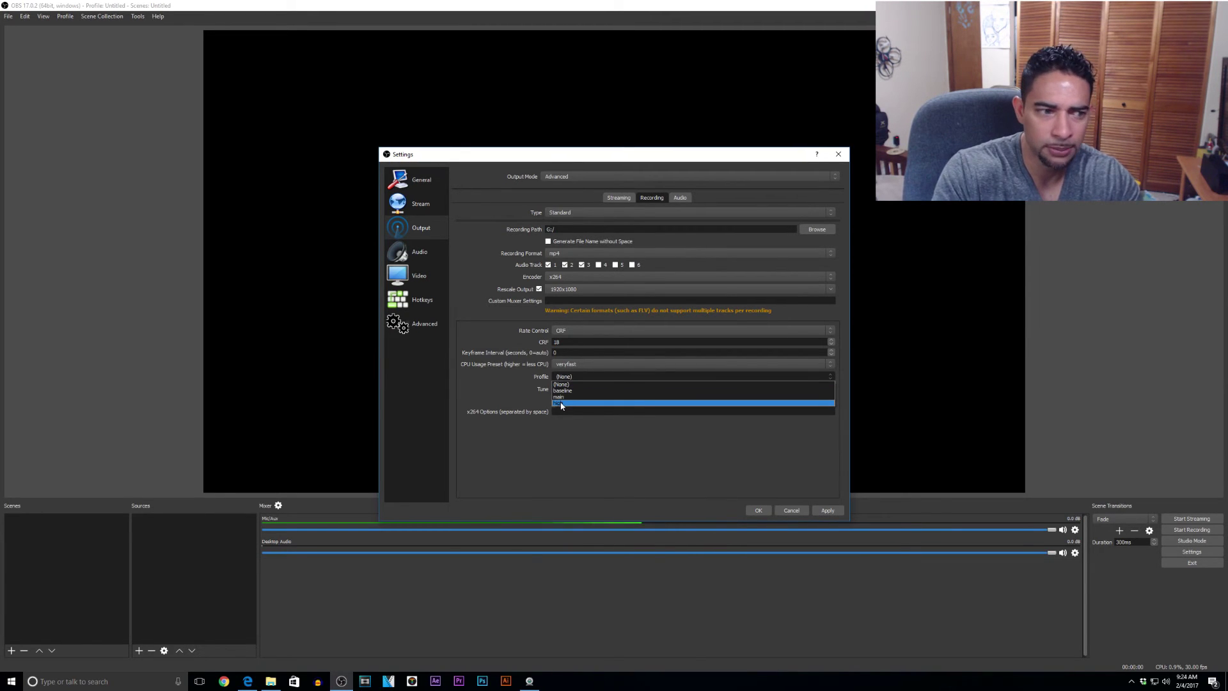
left_click(561, 404)
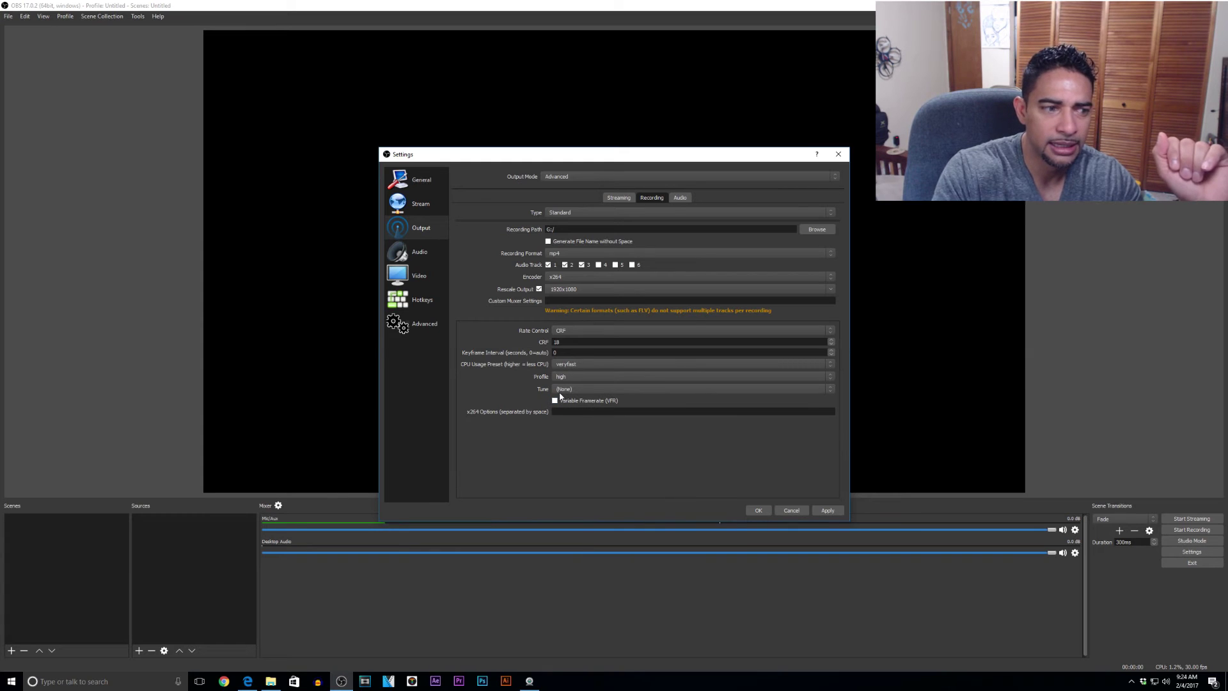
left_click(562, 390)
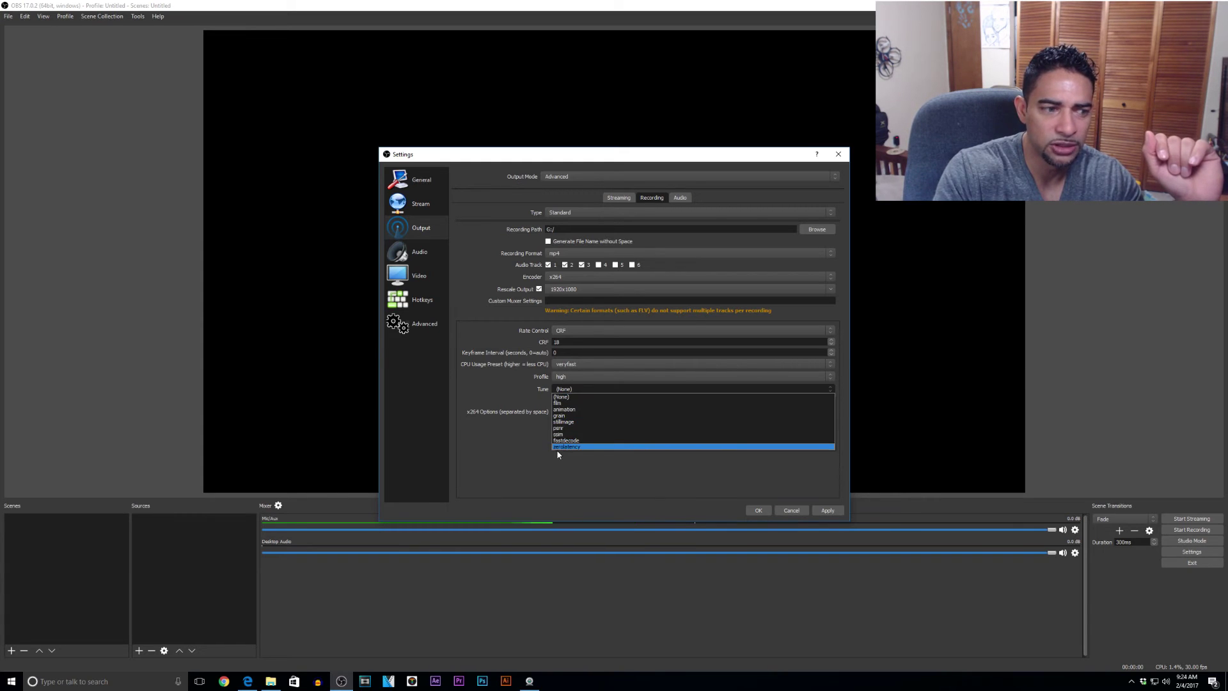
left_click(562, 398)
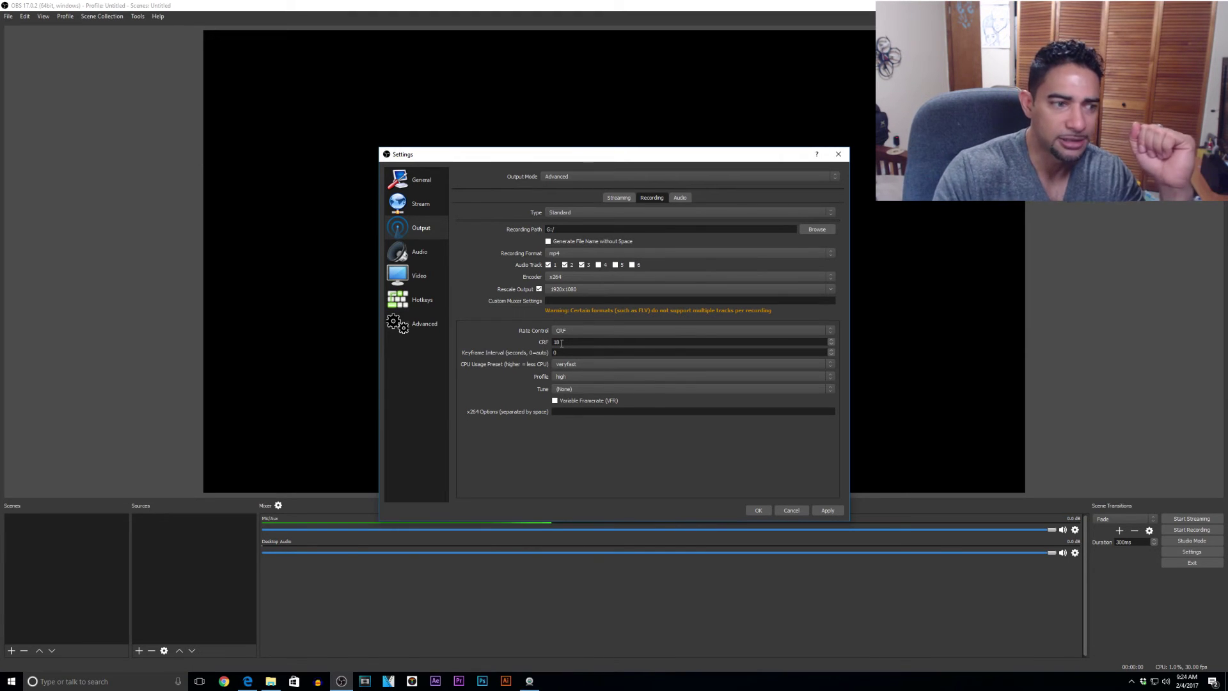
Turn off Variable Framerate, then apply and close the settings
left_click(555, 401)
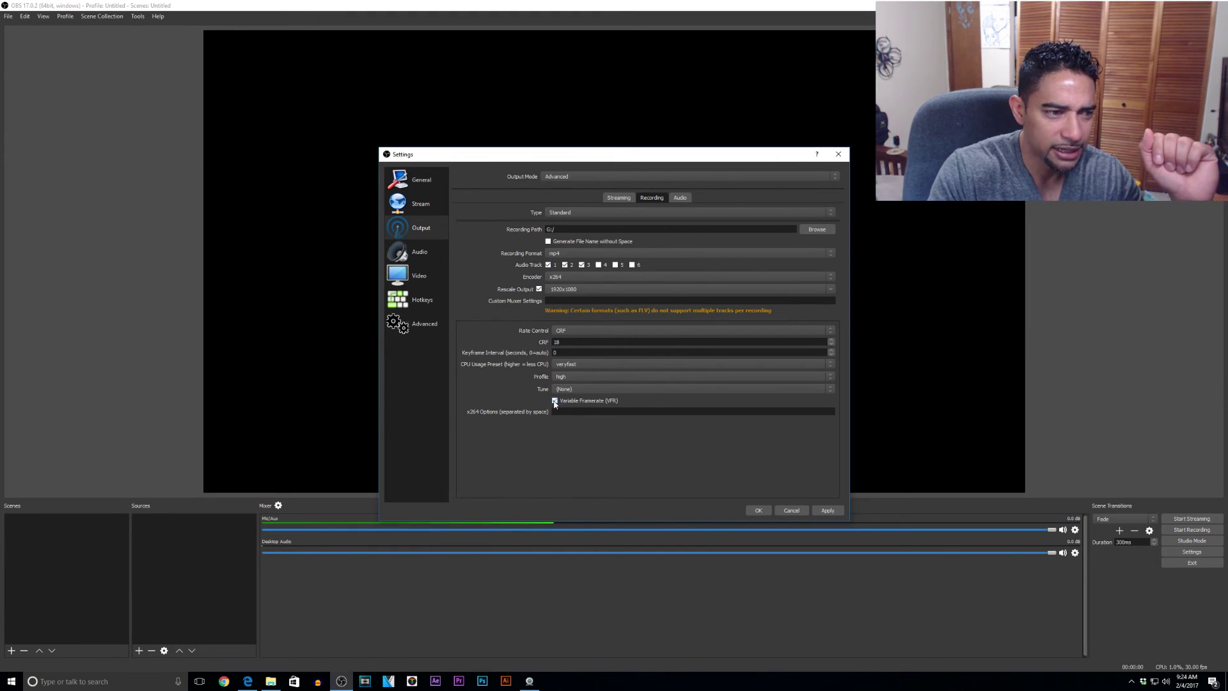
left_click(555, 401)
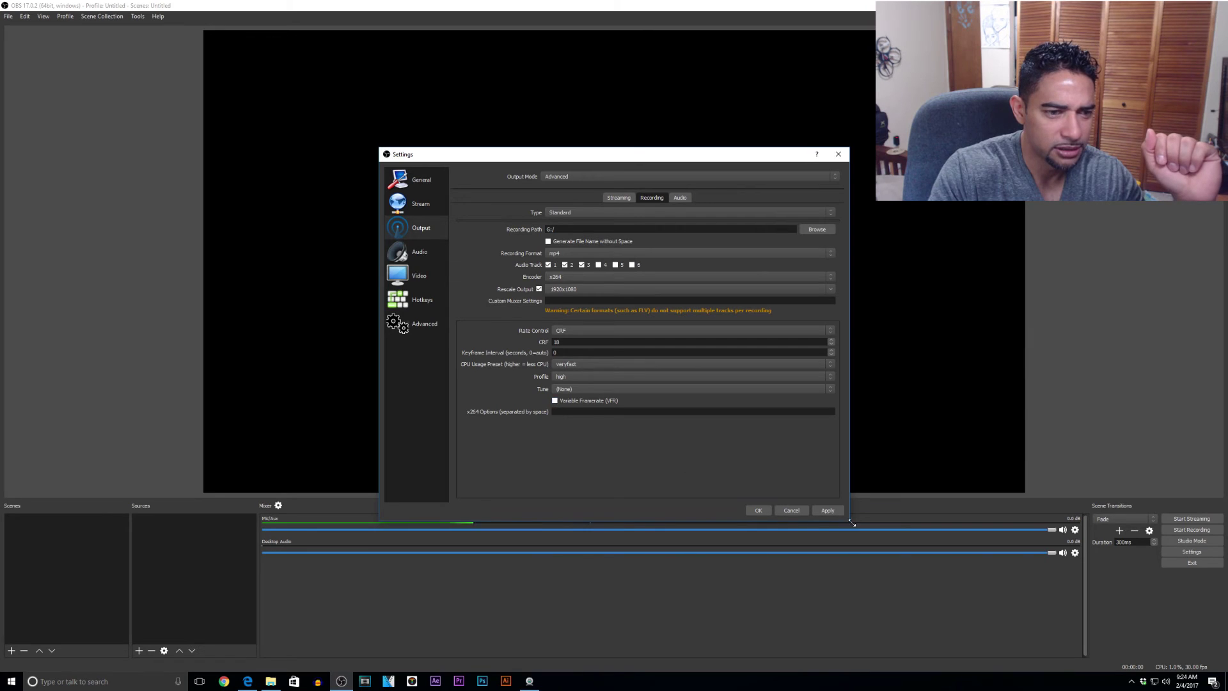
left_click(828, 510)
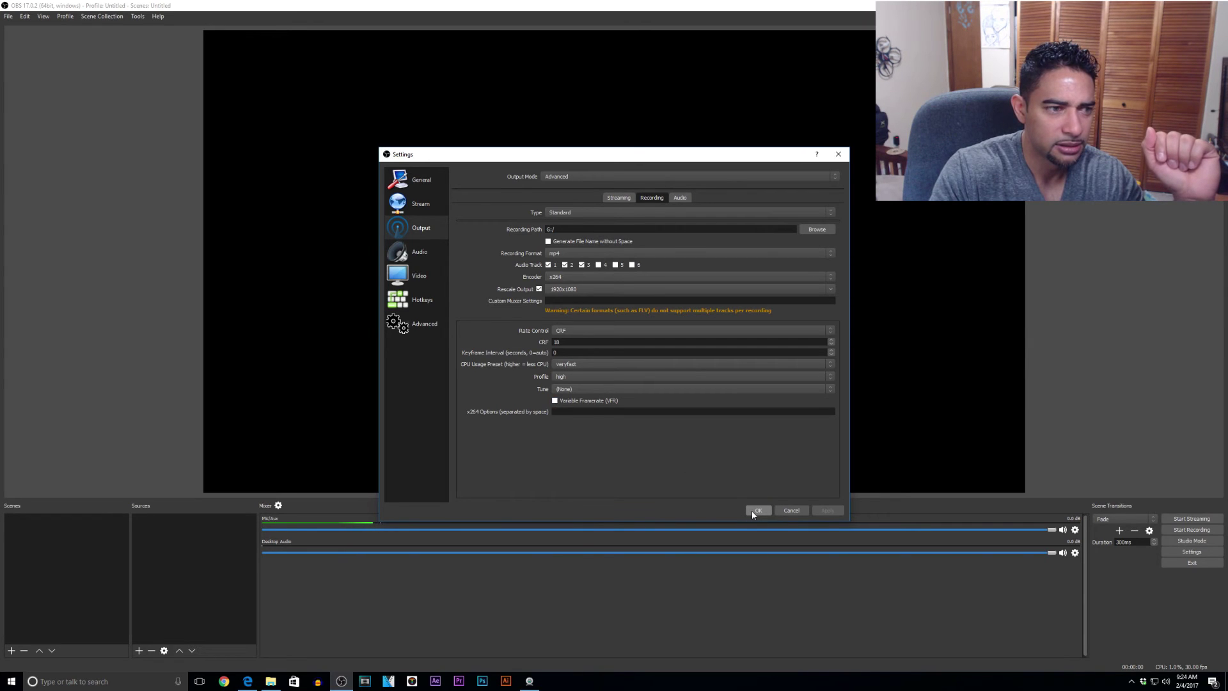
left_click(759, 511)
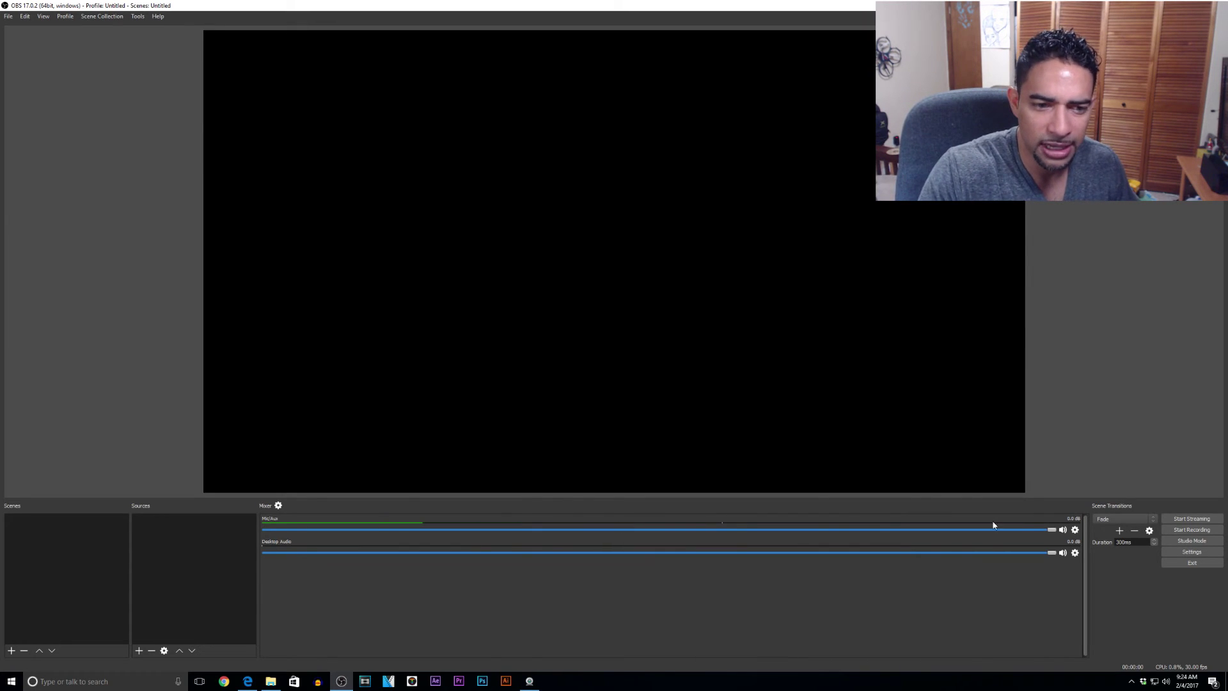
In Advanced Audio Properties, limit Mic/Aux to tracks 1 and 4 and Desktop Audio to track 2
left_click(278, 505)
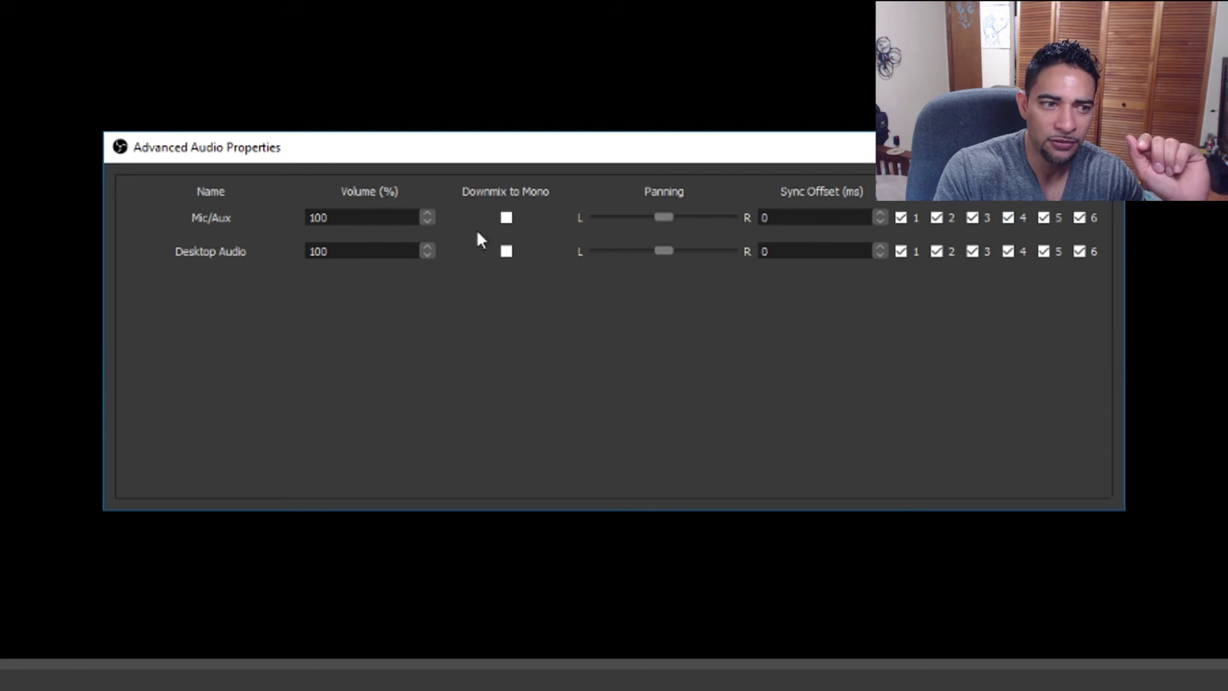
left_click(937, 217)
left_click(972, 218)
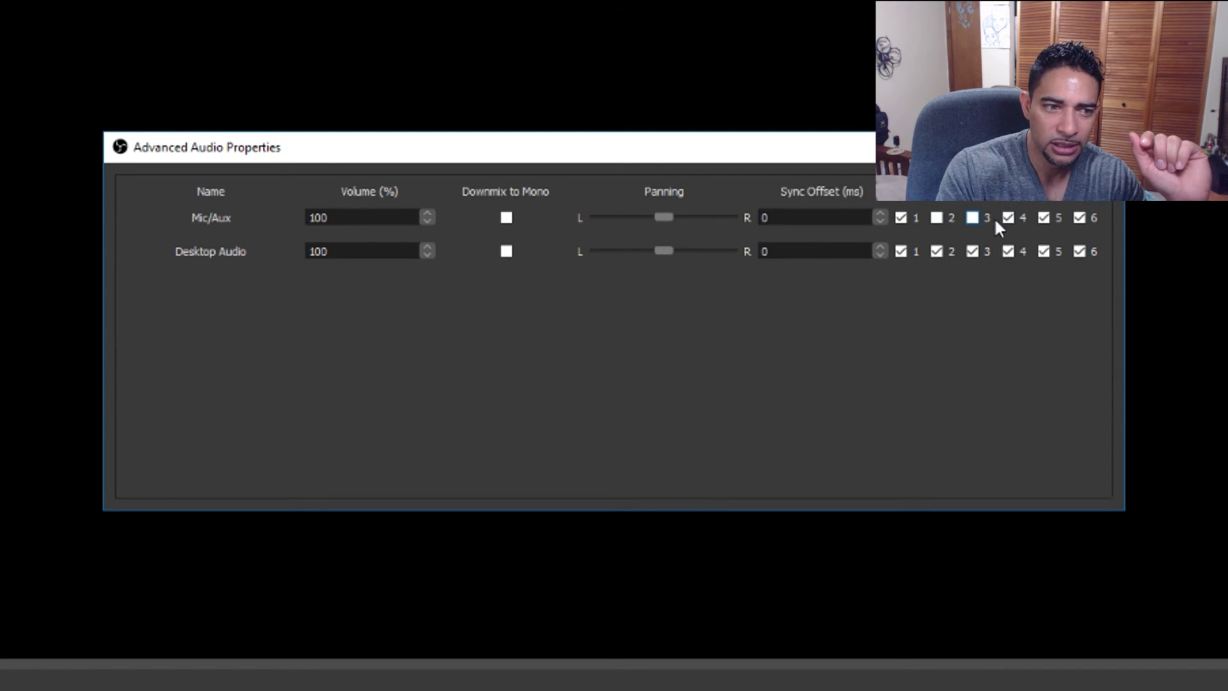
left_click(1043, 218)
left_click(1080, 218)
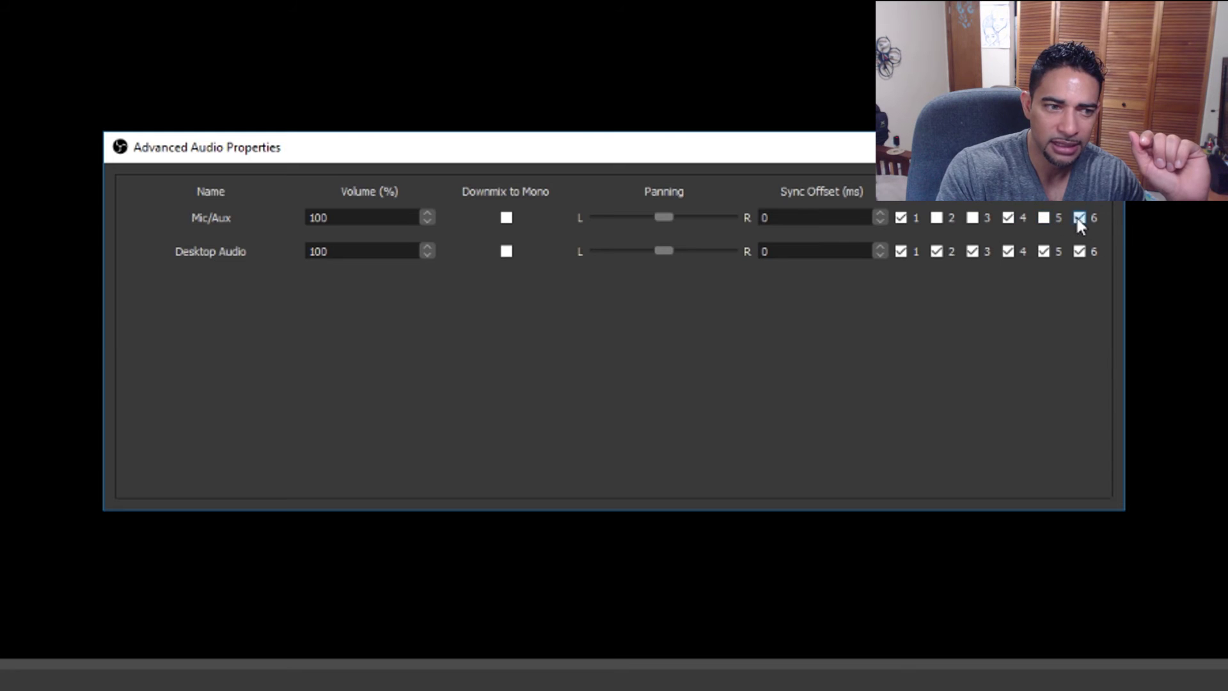
left_click(901, 251)
left_click(973, 252)
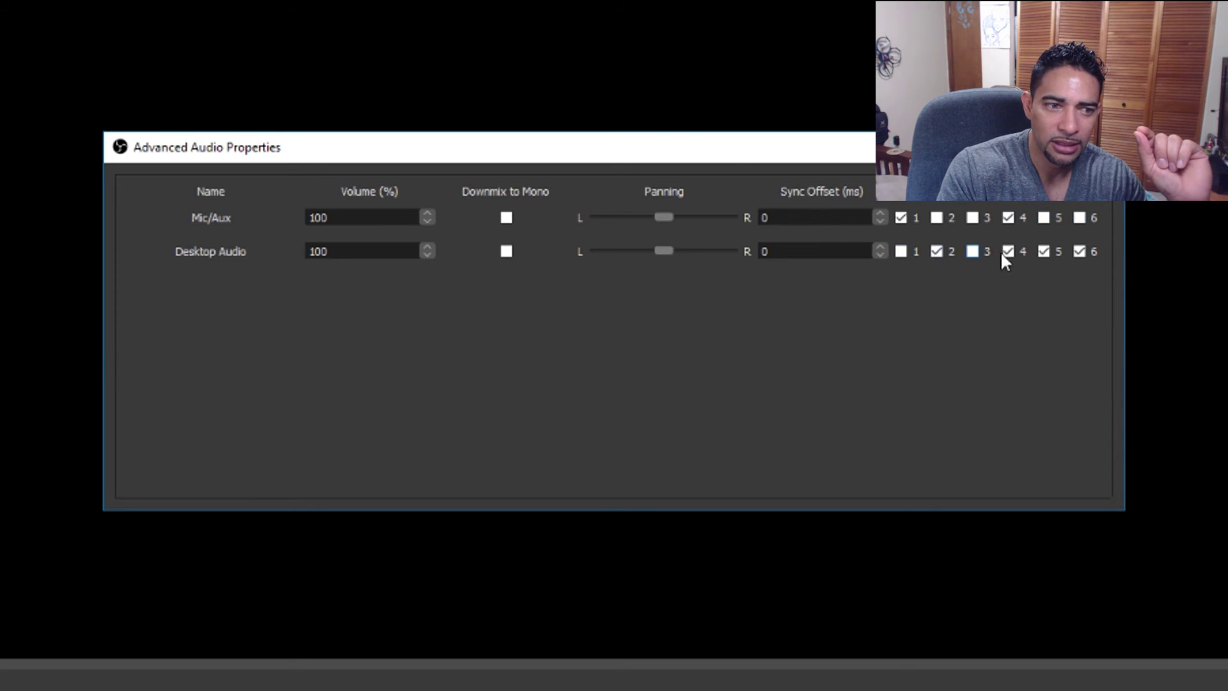
left_click(1080, 252)
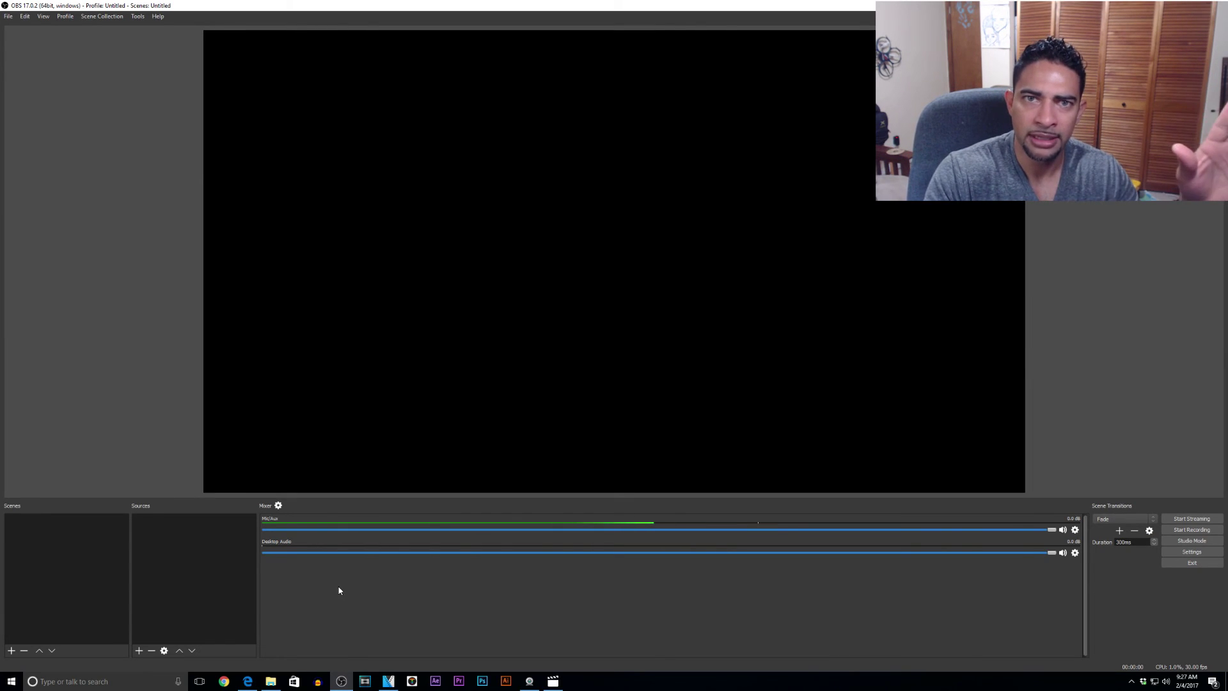
Create Scene 1 and add a Display Capture source showing the whole screen
left_click(11, 651)
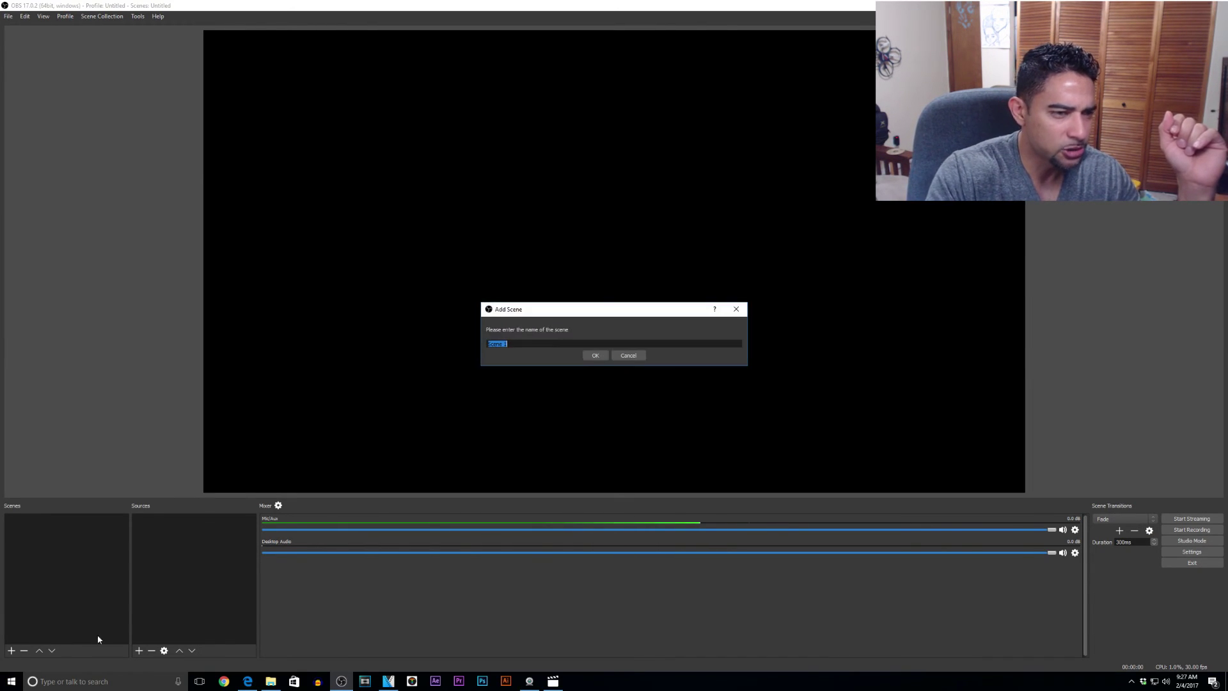
left_click(596, 356)
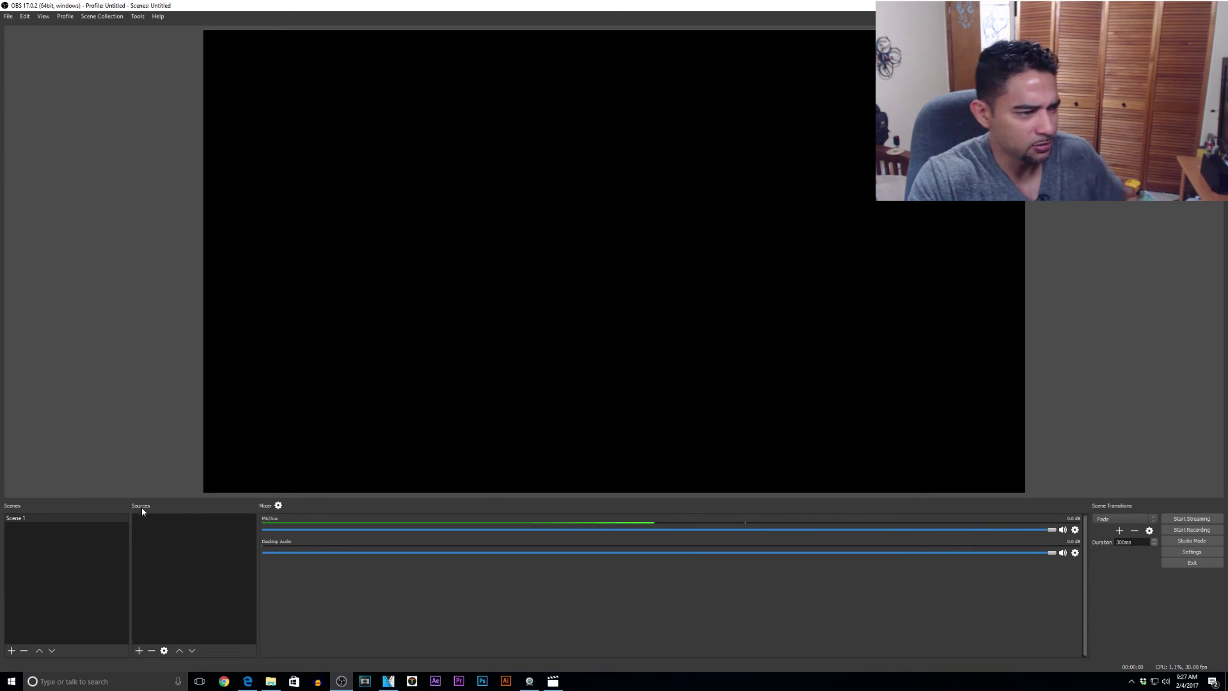
left_click(139, 651)
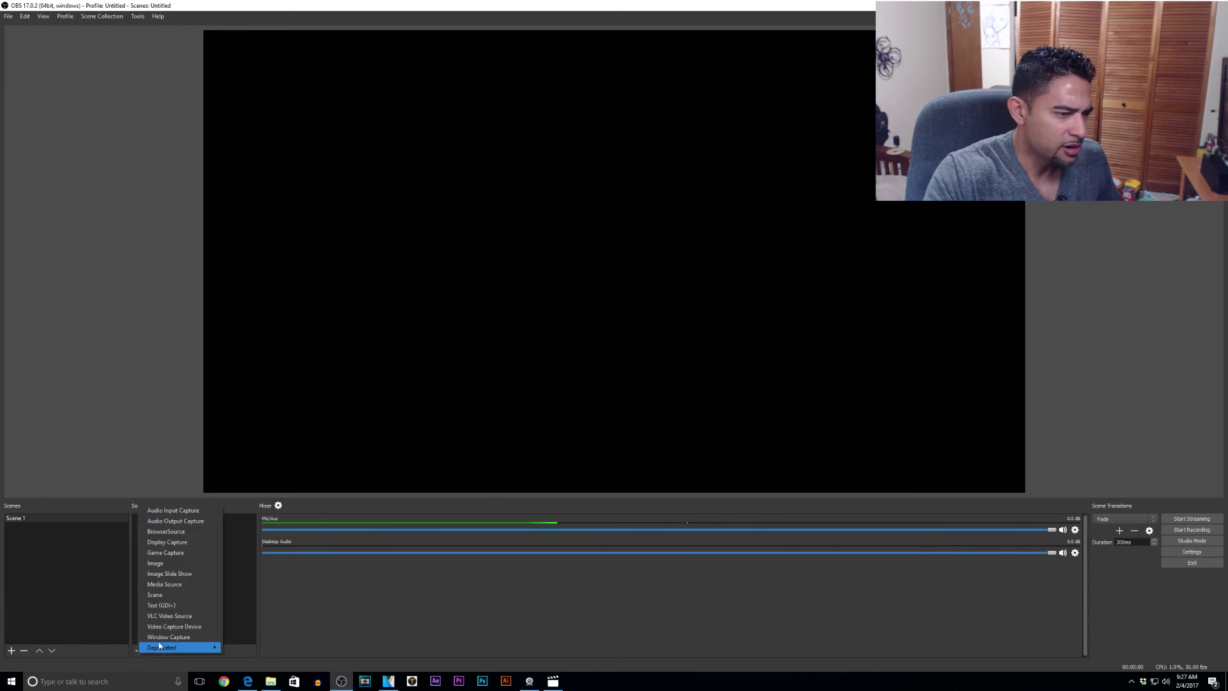
left_click(169, 542)
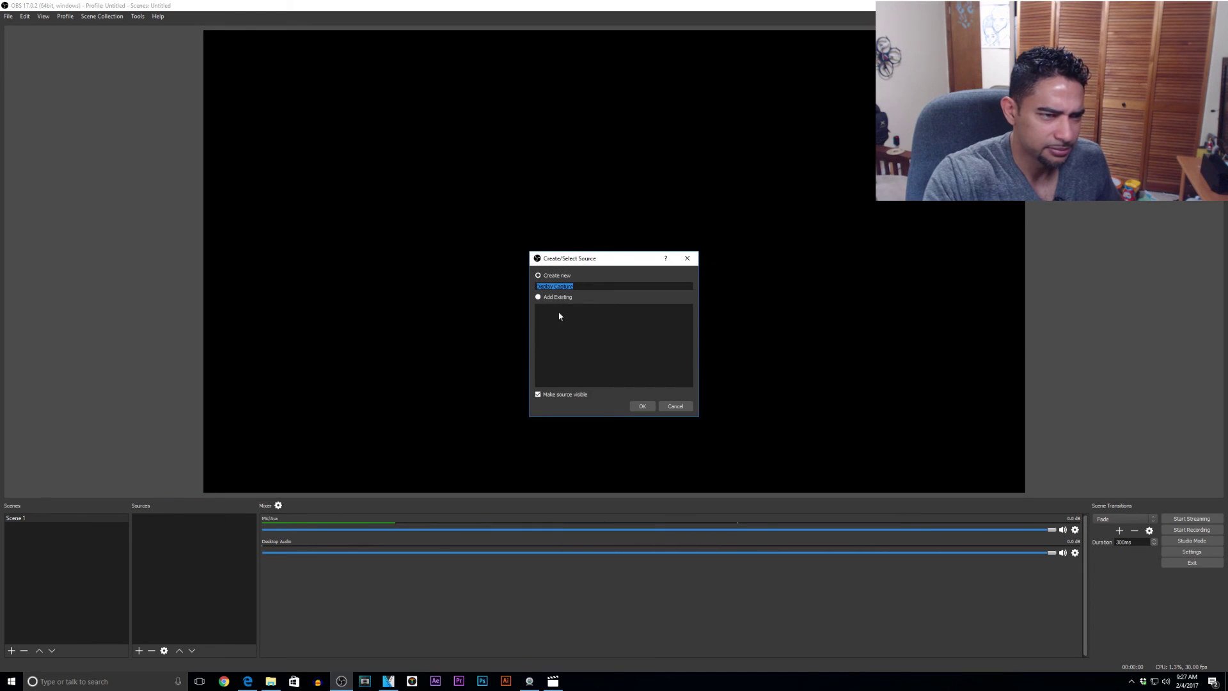
left_click(643, 407)
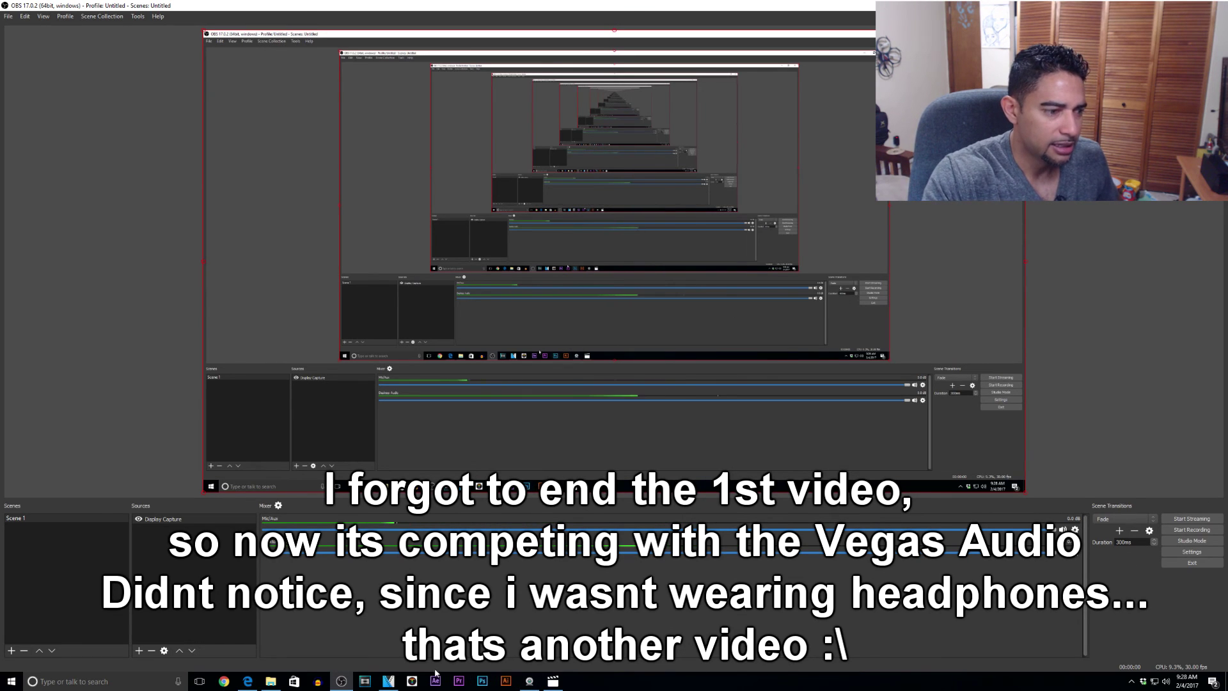
left_click(388, 681)
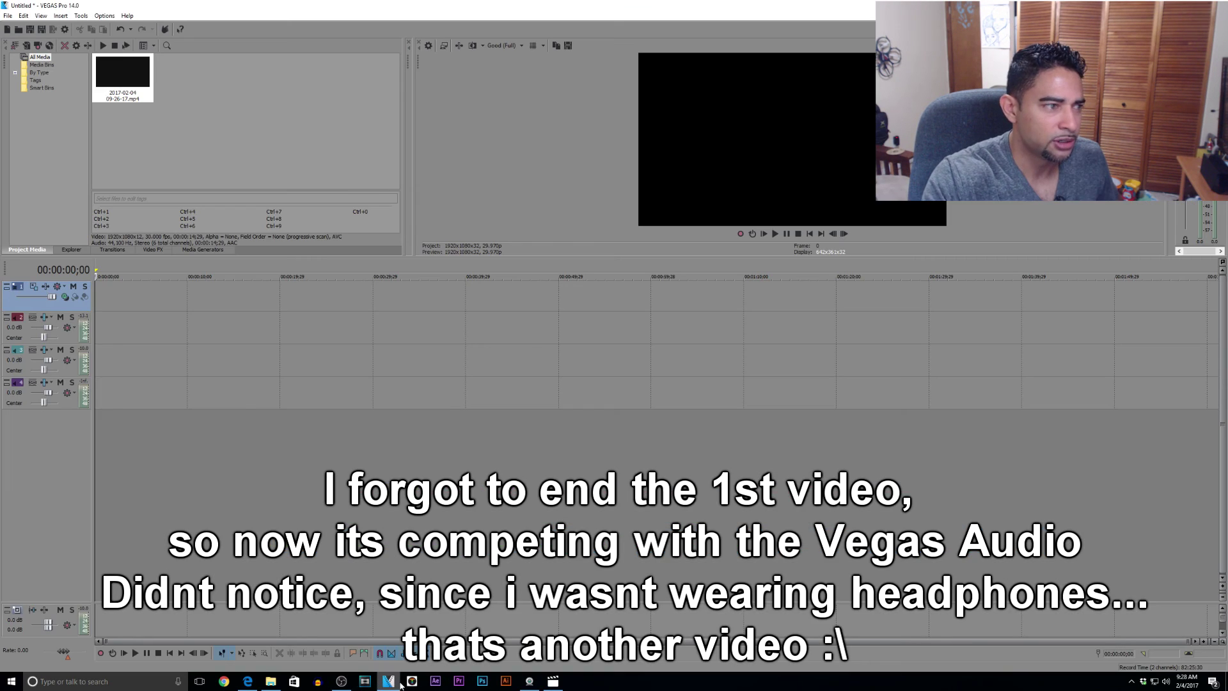
left_click(270, 681)
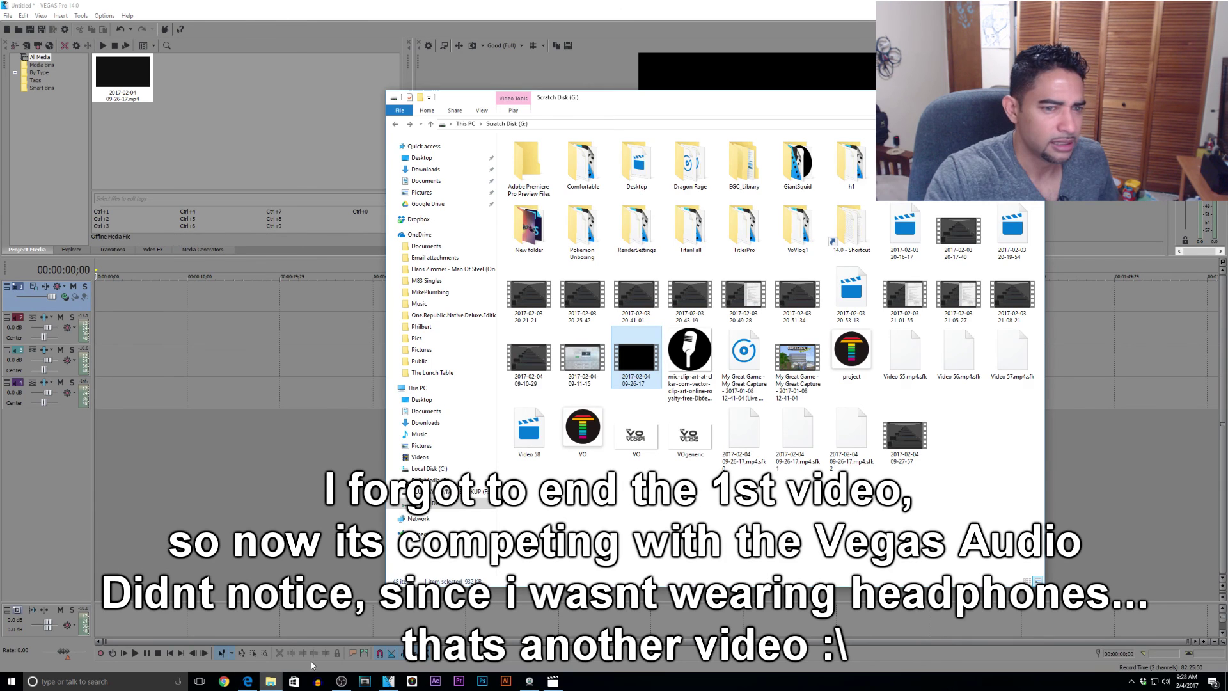
left_click_drag(920, 439, 101, 303)
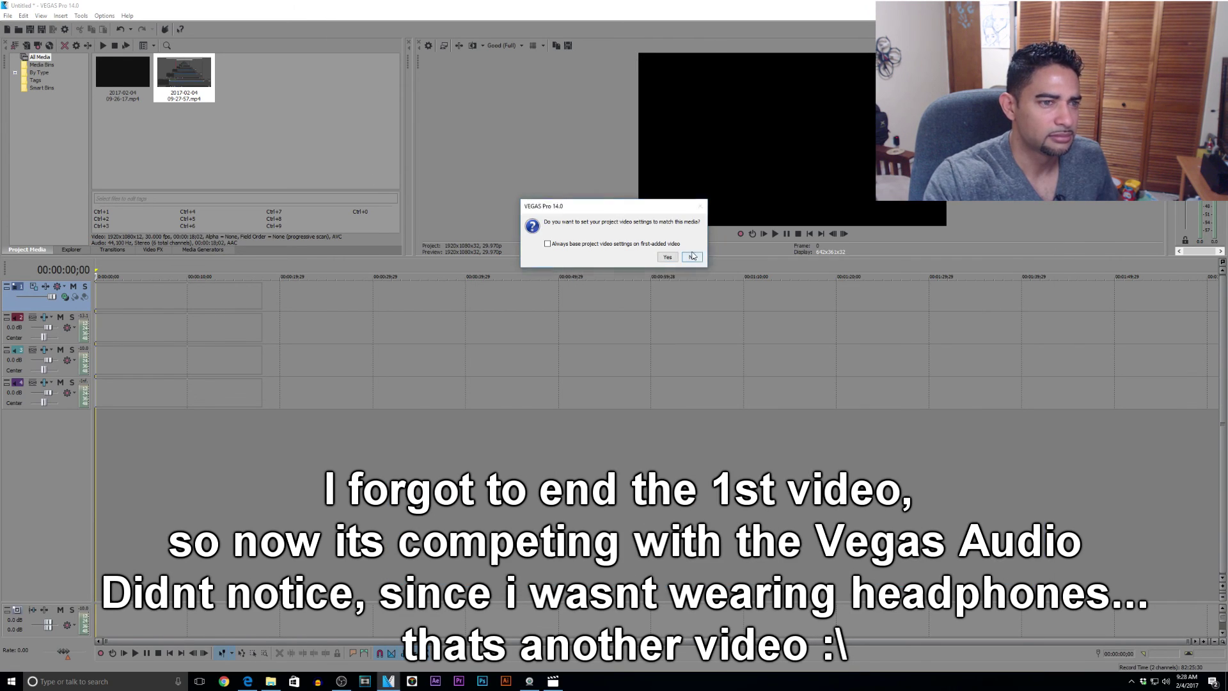
Confirm the import prompt, then play the audio on track 2 and track 3 individually
left_click(689, 255)
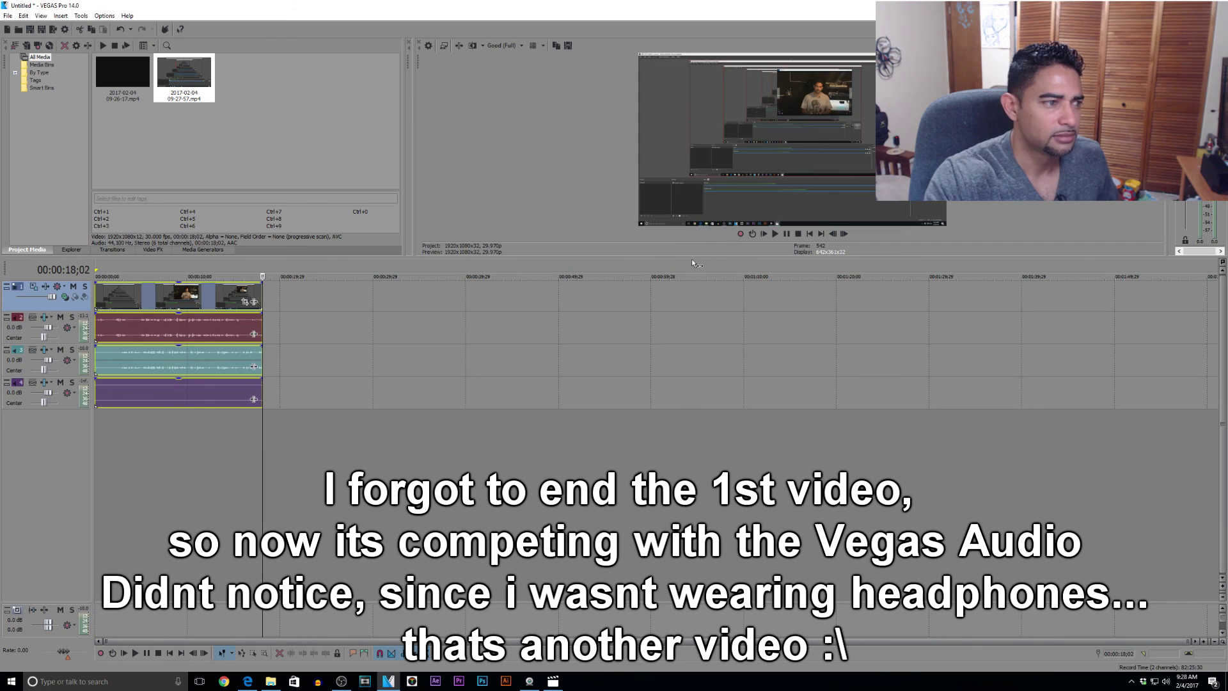
scroll(107, 386, "up", 5)
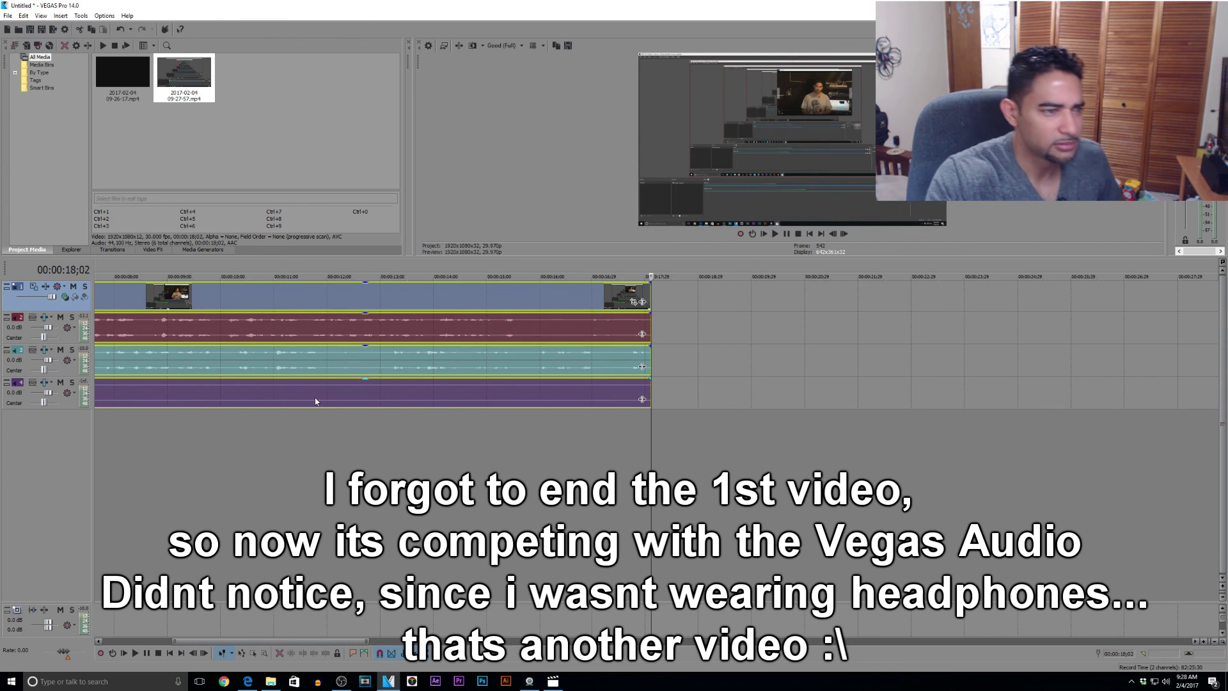
scroll(315, 401, "down", 3)
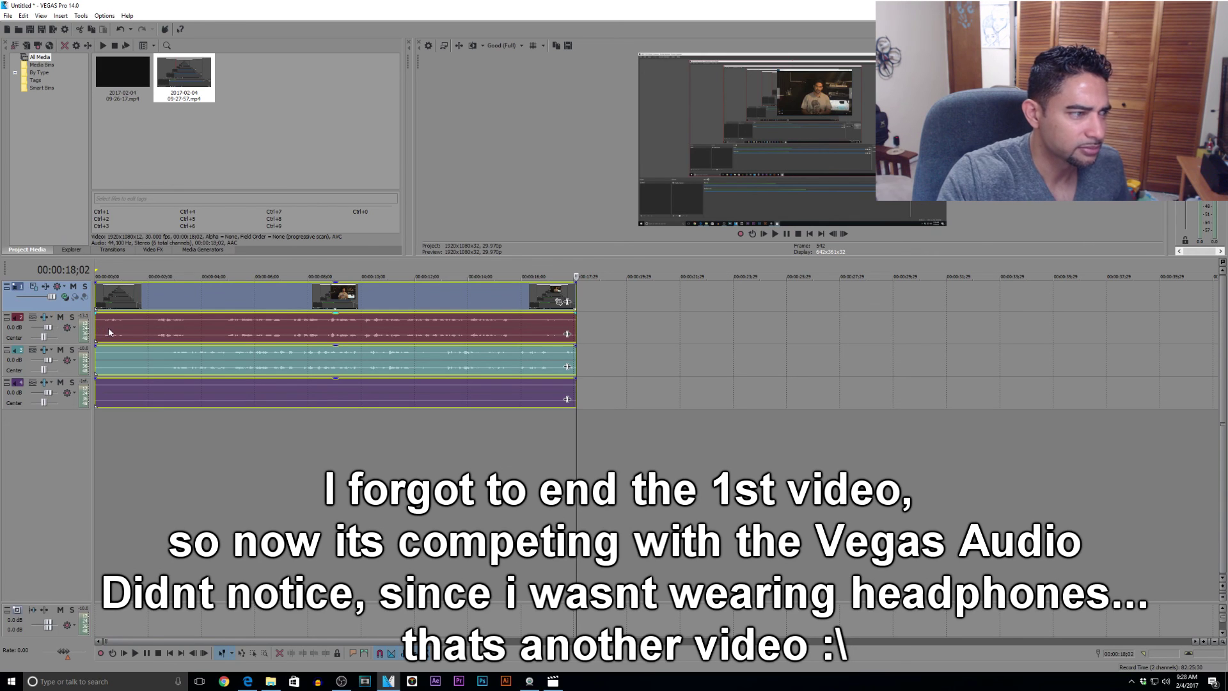
left_click(156, 327)
key("space")
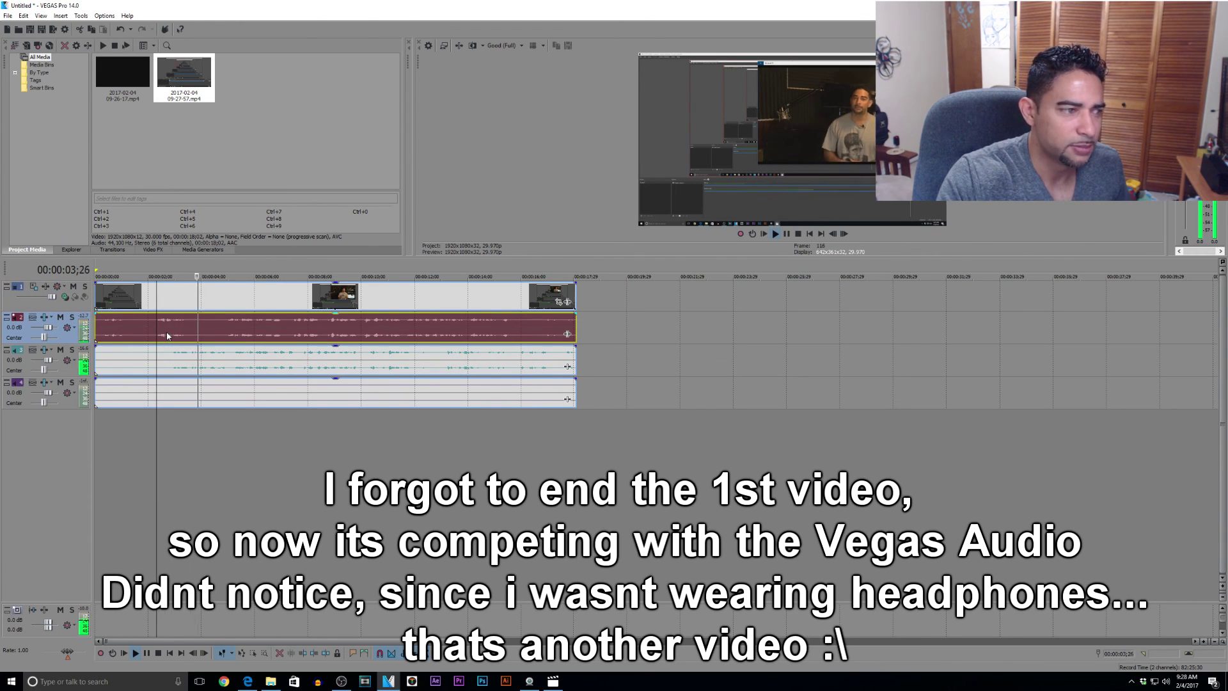
key("space")
left_click(172, 362)
key("space")
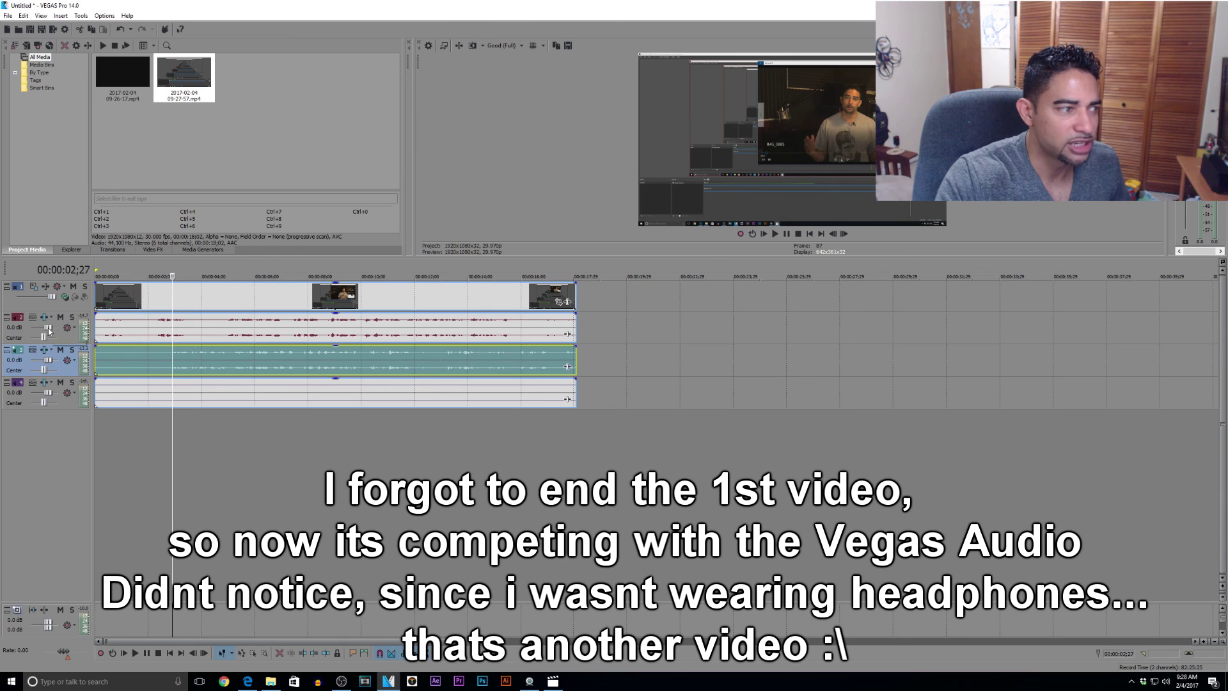
Lower the track 2 and track 3 volume faders independently during playback
left_click_drag(48, 328, 42, 329)
key("space")
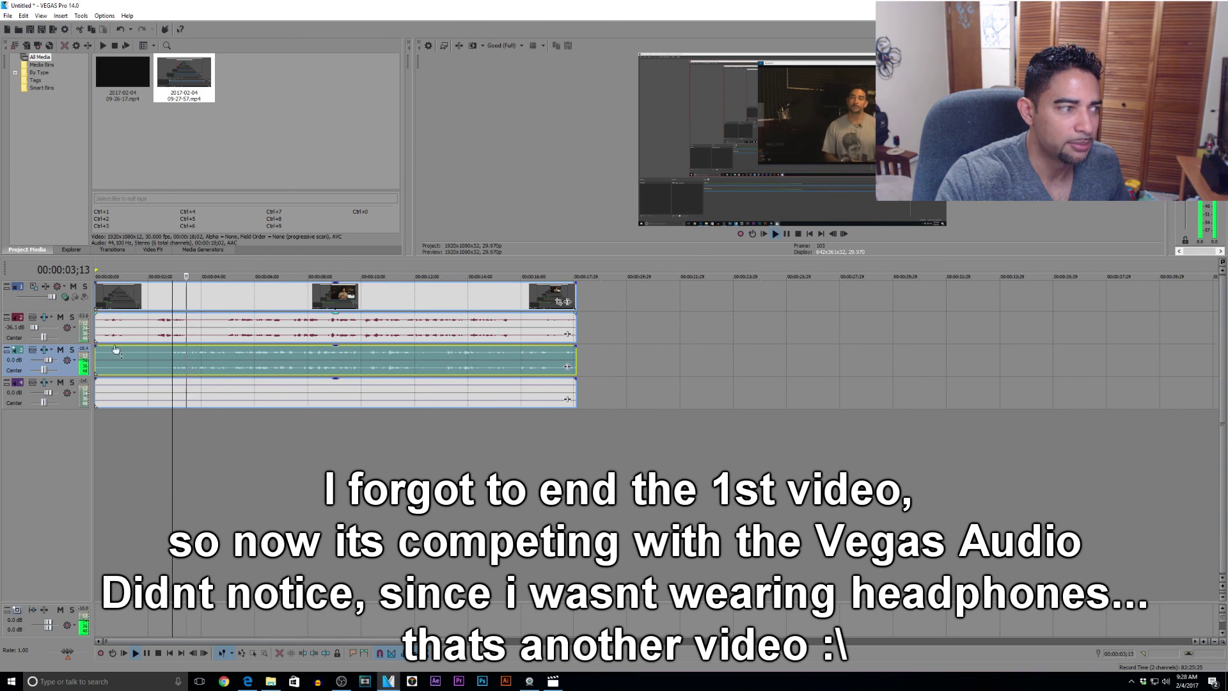
left_click_drag(54, 361, 47, 329)
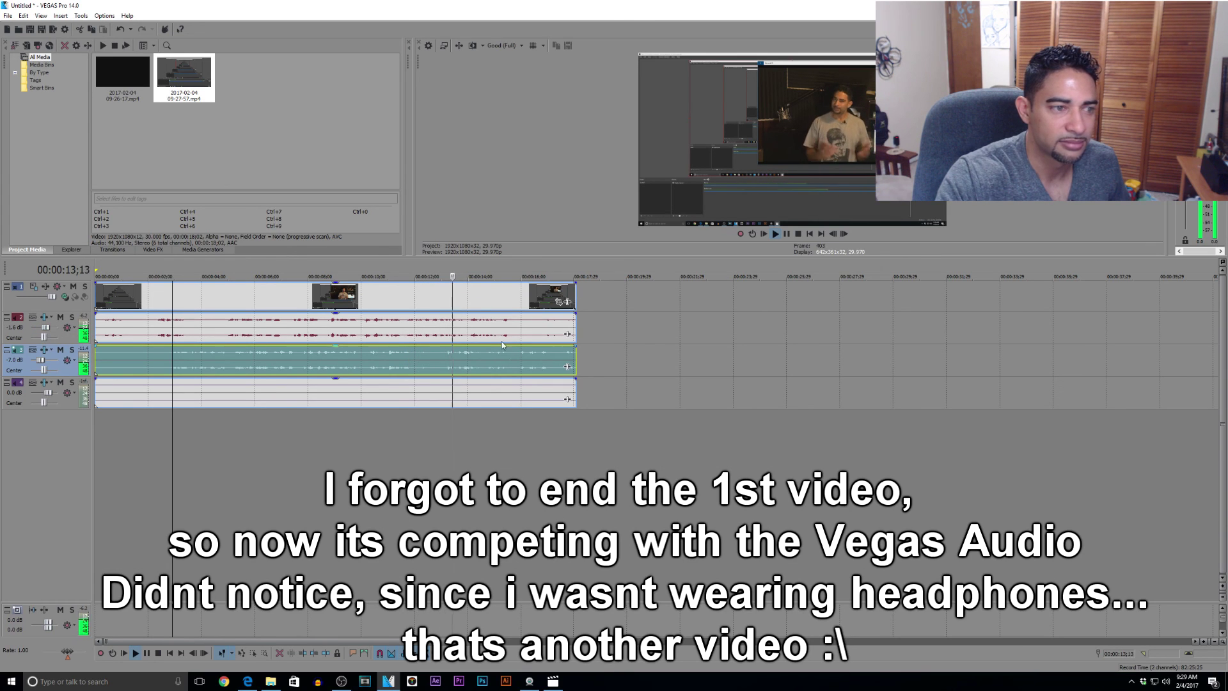
key("space")
left_click(517, 300)
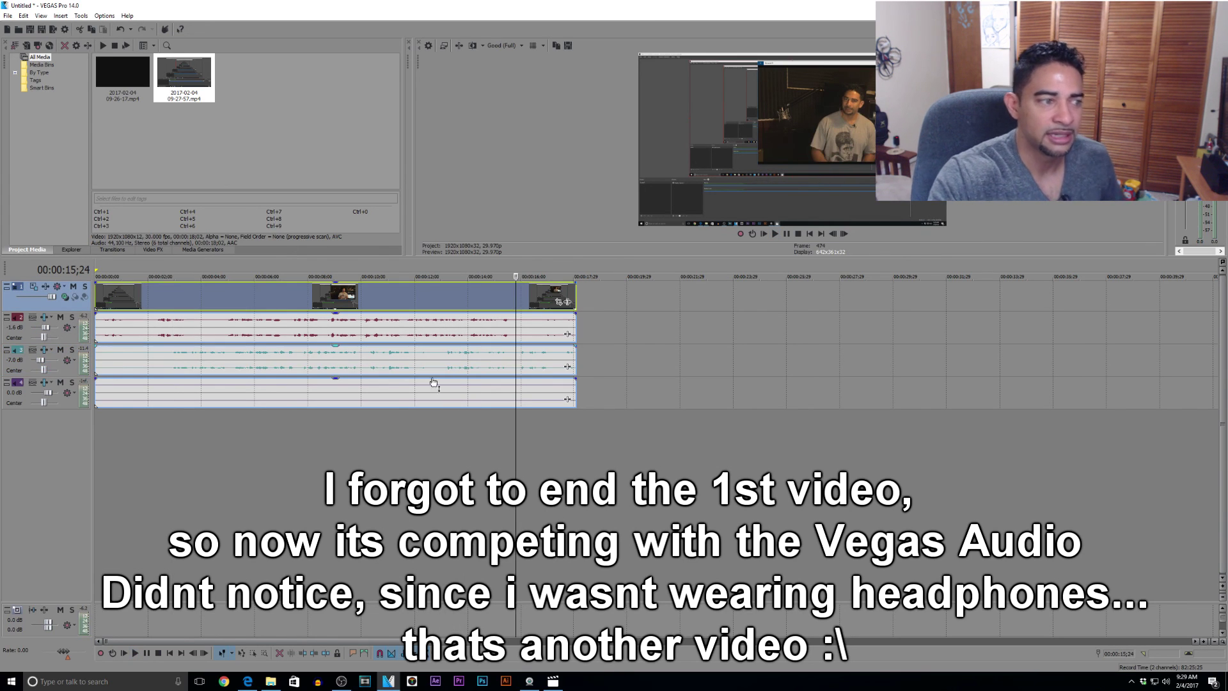
Select the track 4 event and bring up its track header's context menu
left_click(387, 384)
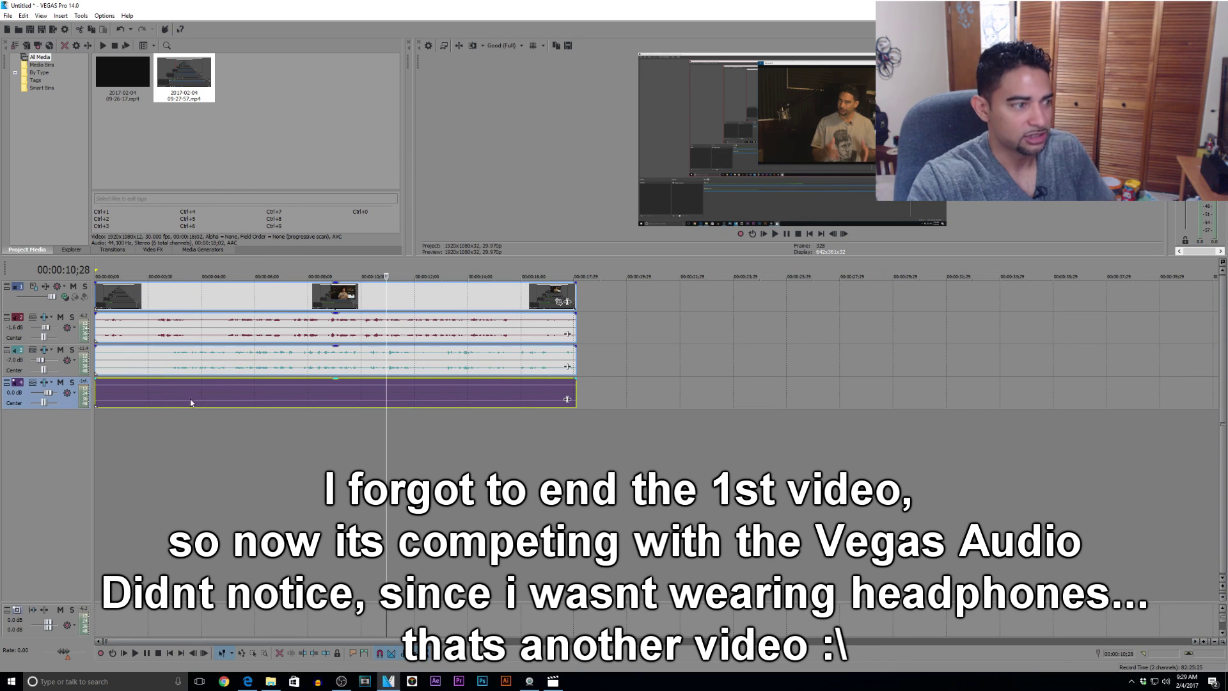
right_click(62, 410)
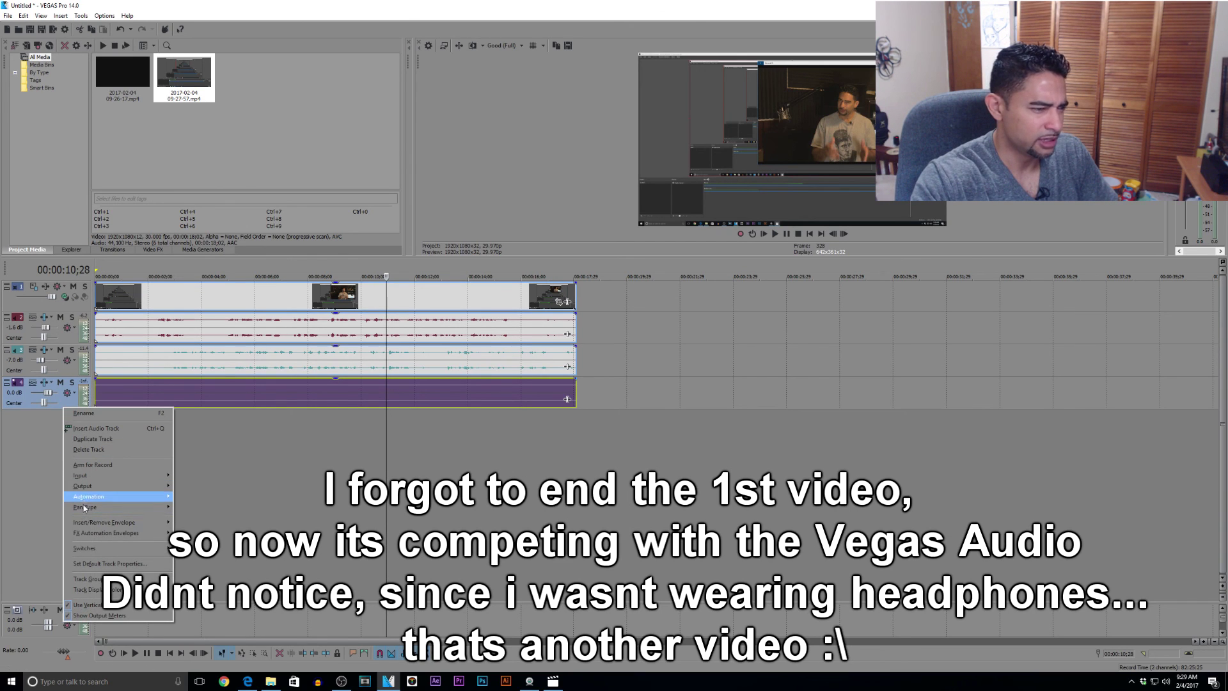